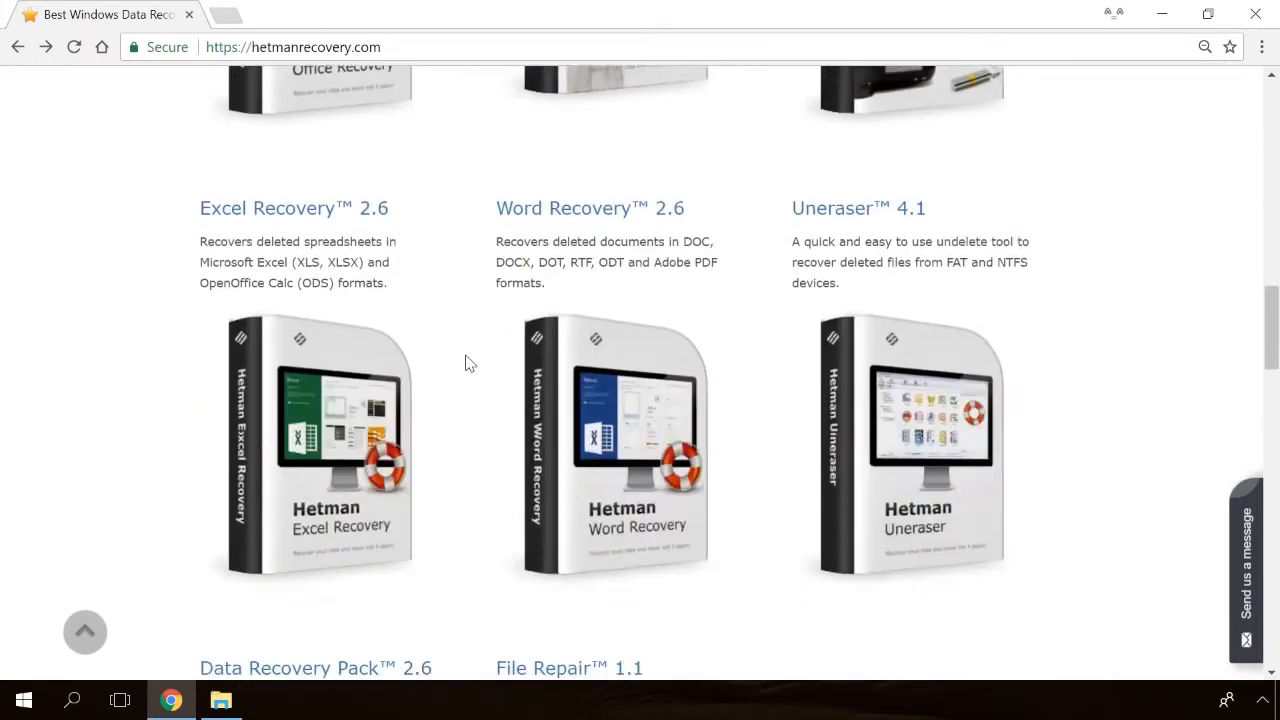
- Open the Partition Recovery 2.8 product page on the Hetman site and start its free download
scroll(465, 363, up, 12)
scroll(465, 363, up, 3)
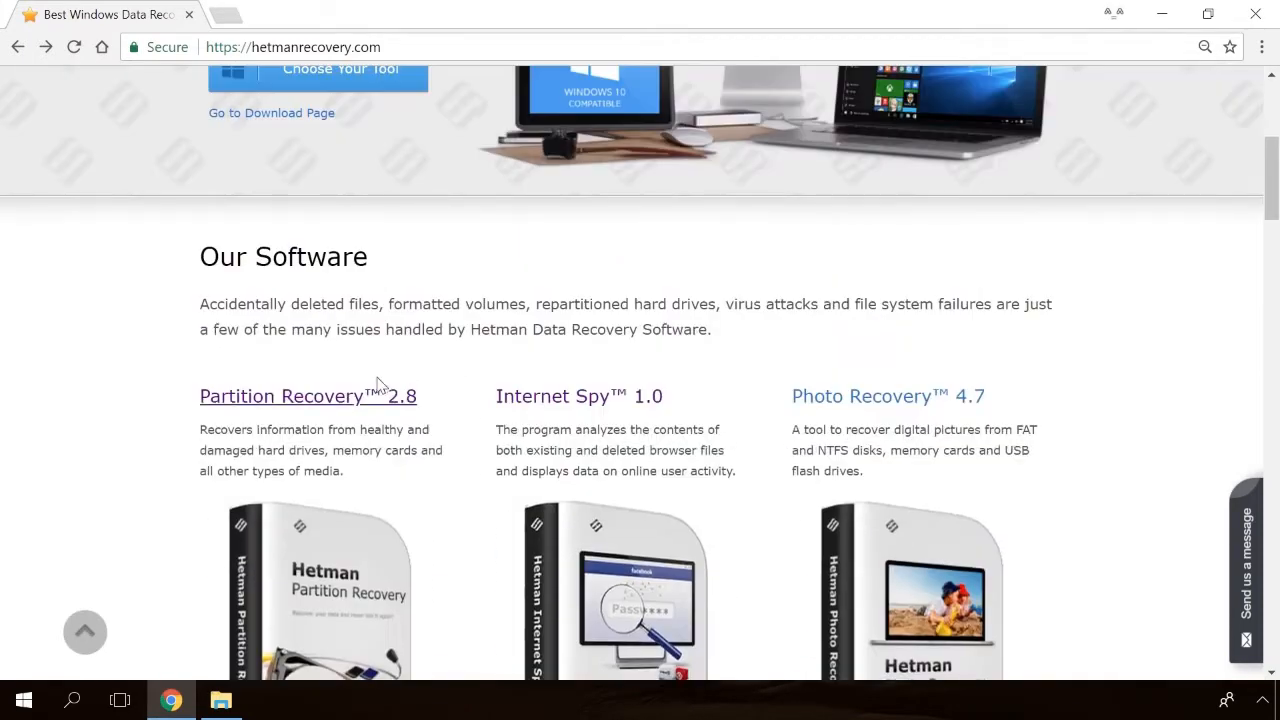
click(352, 397)
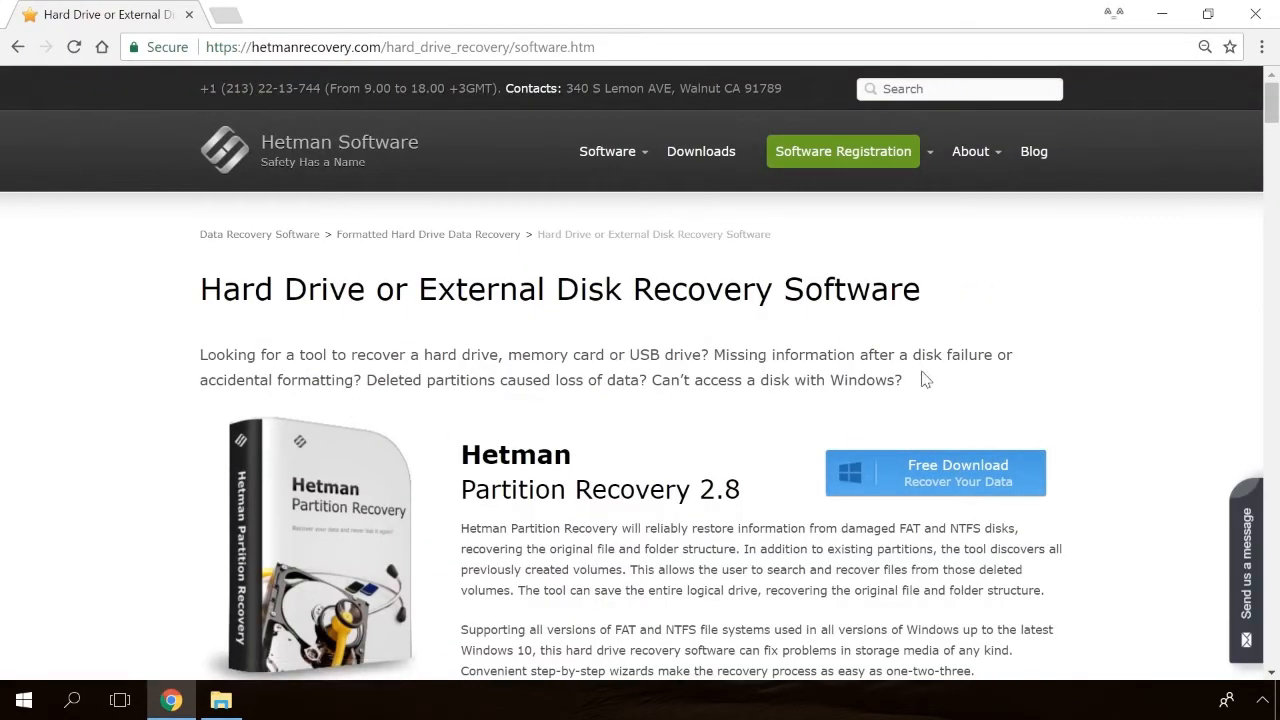
click(922, 480)
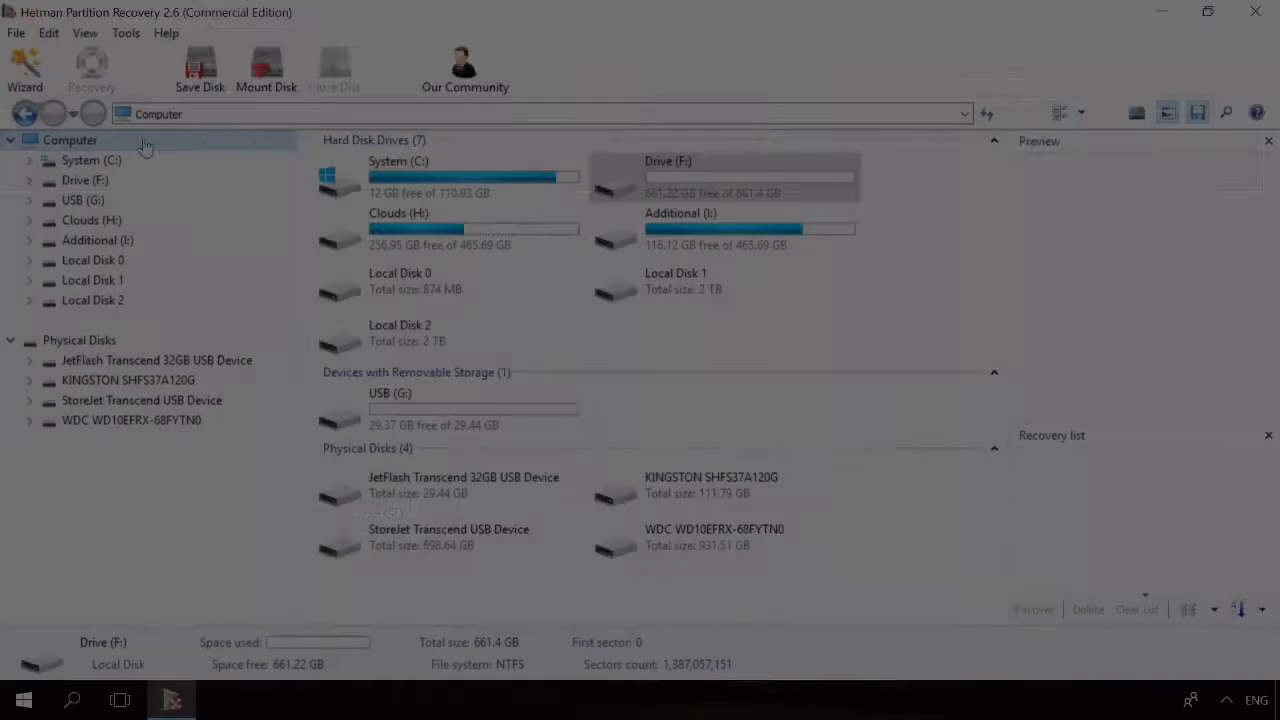
- Scan Drive (F:) with the File Recovery Wizard in Hetman Partition Recovery and finish the wizard
click(100, 180)
double_click(105, 183)
click(800, 545)
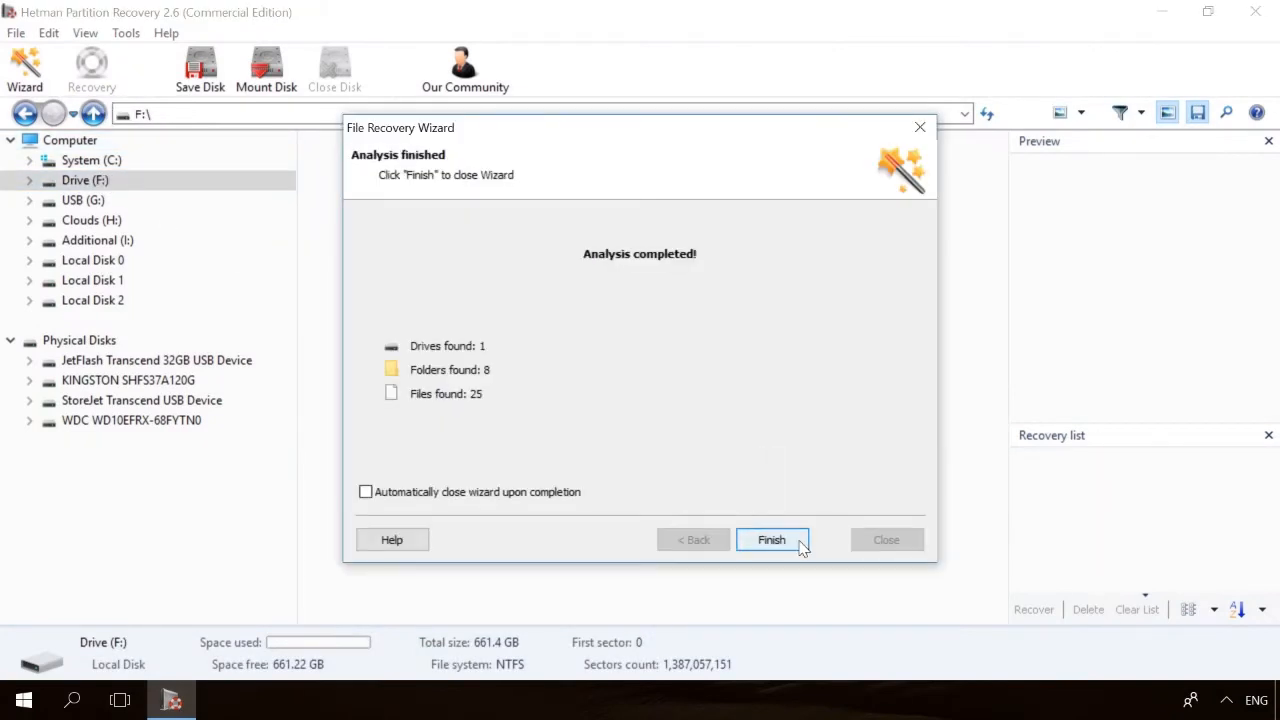
click(800, 545)
- Preview the deleted files 19779_en_1.jpg and 856071704.mp4 on drive F: and start the recovery
click(812, 162)
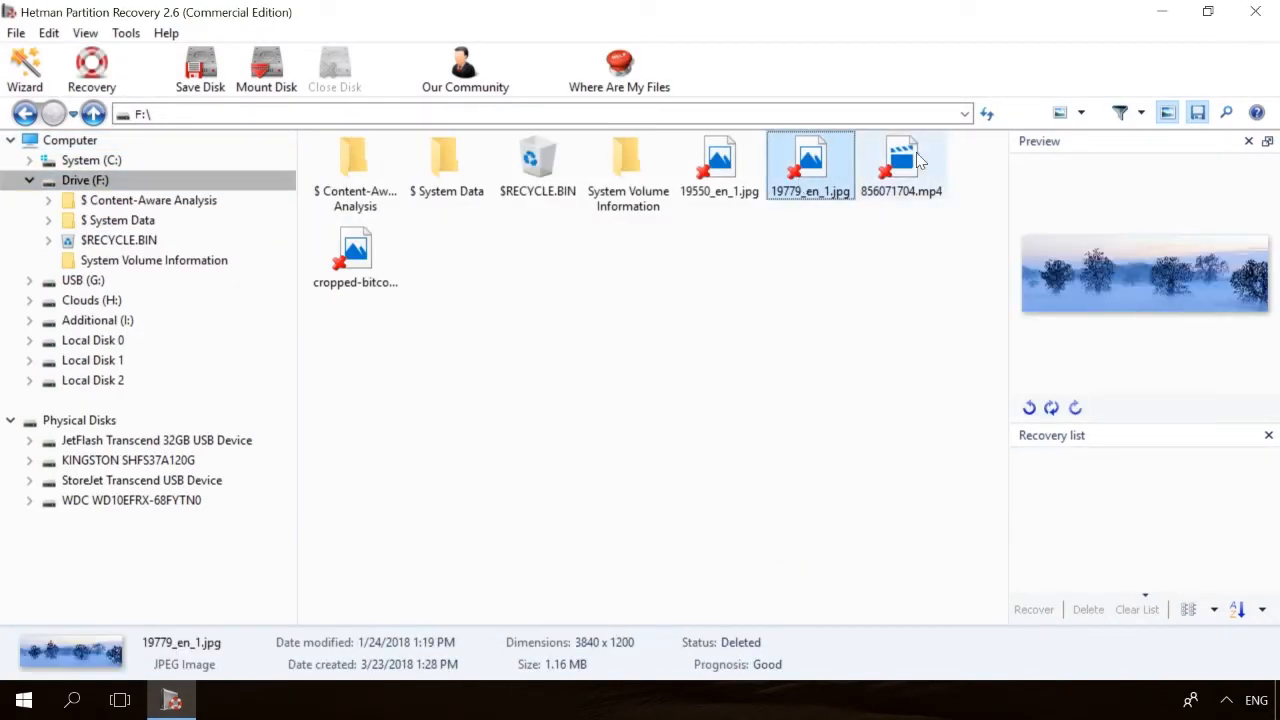
click(915, 162)
click(91, 70)
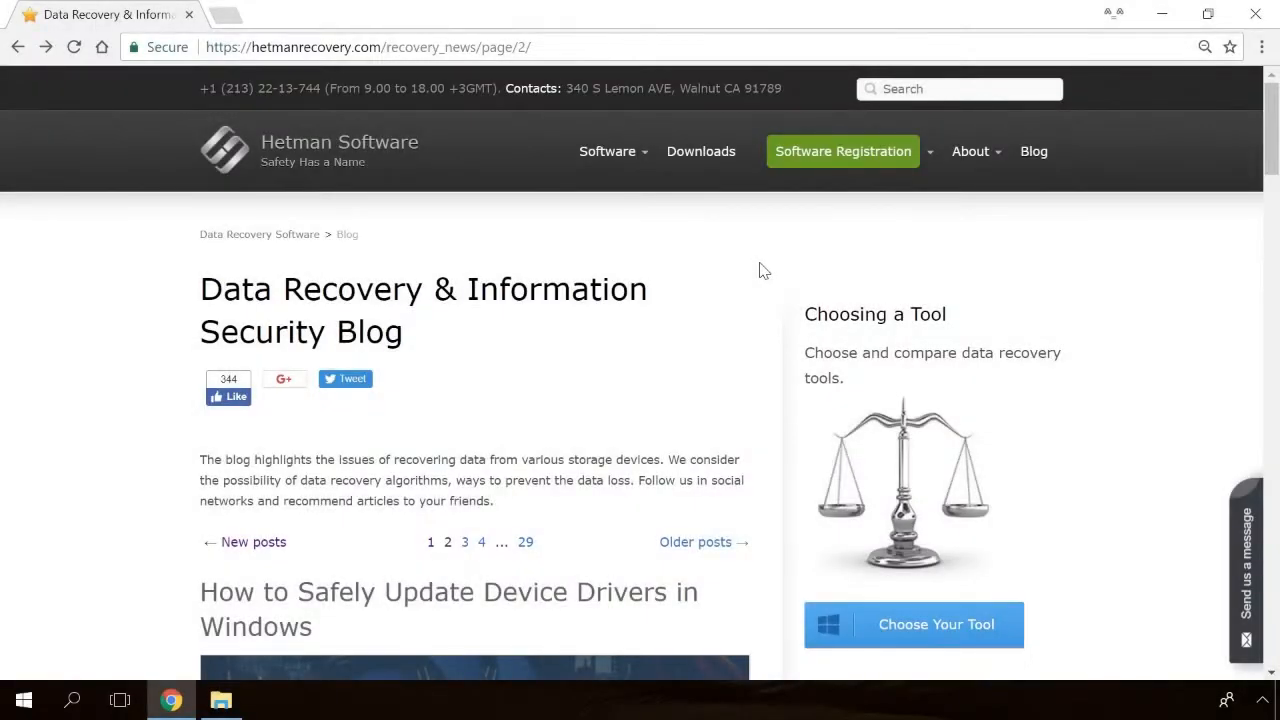
- Switch to the Hetman blog in Chrome and open the article on fixing the error "Windows Detected a Hard Disk Problem"
scroll(760, 270, down, 15)
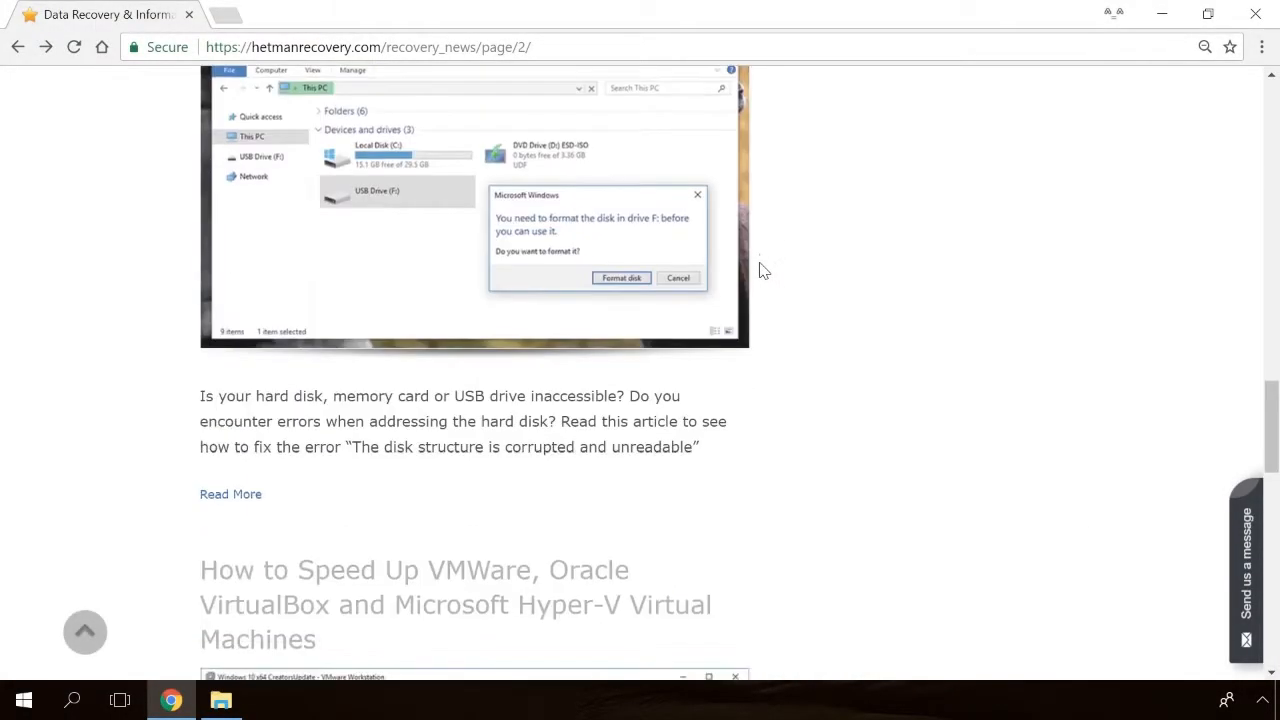
scroll(760, 270, down, 7)
scroll(760, 270, up, 6)
scroll(760, 270, up, 8)
click(489, 363)
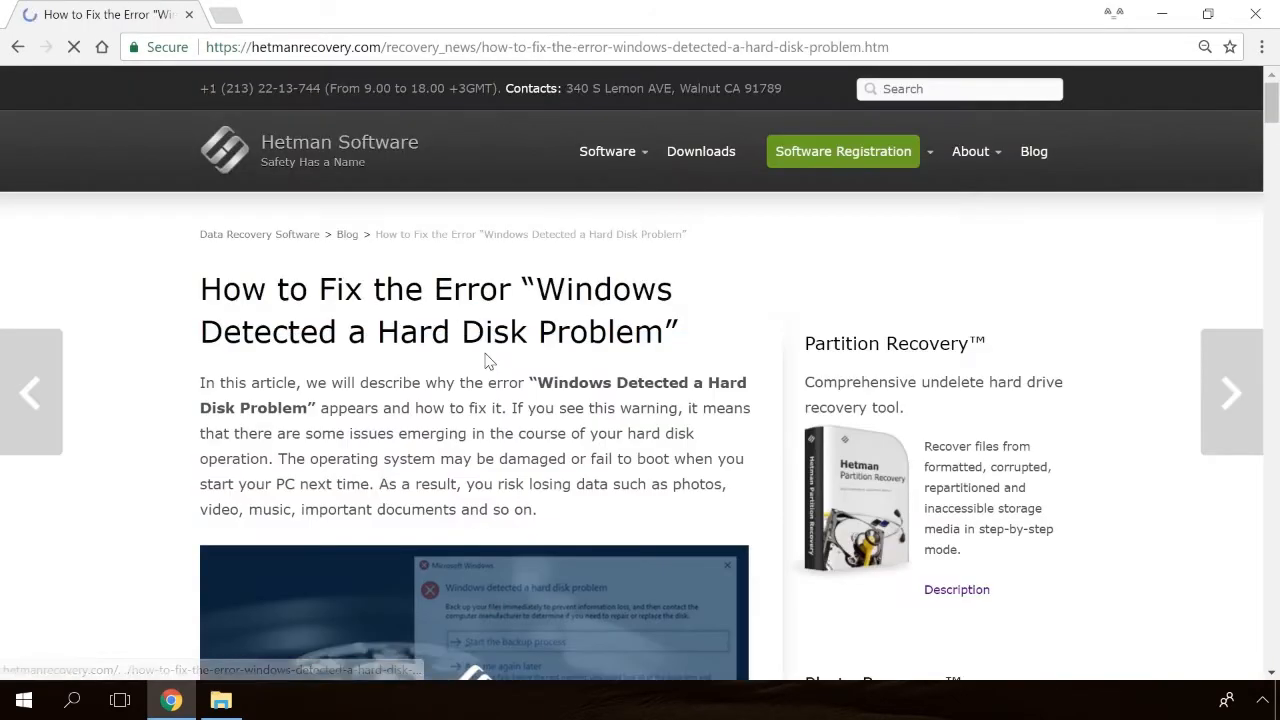
- Skim the article, open the site's contact message form and enter "Hello"
scroll(766, 431, down, 12)
scroll(763, 434, down, 18)
scroll(762, 437, up, 3)
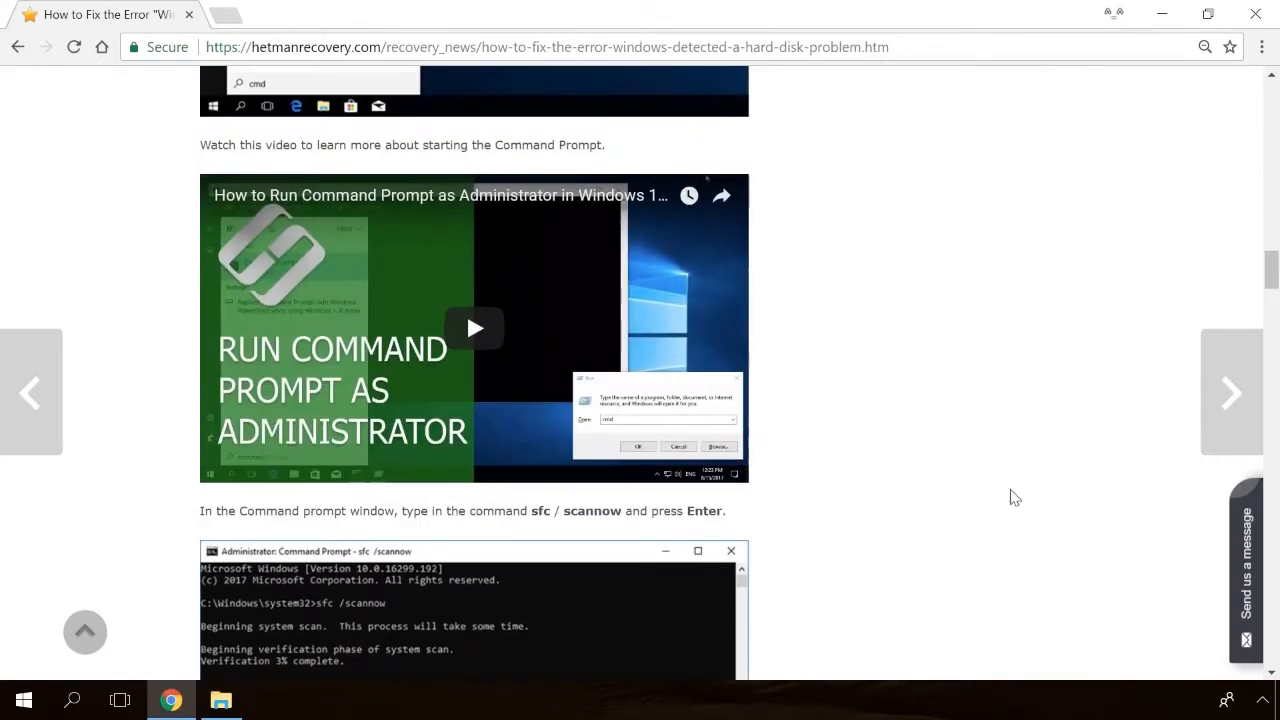
click(1253, 540)
text(Hello)
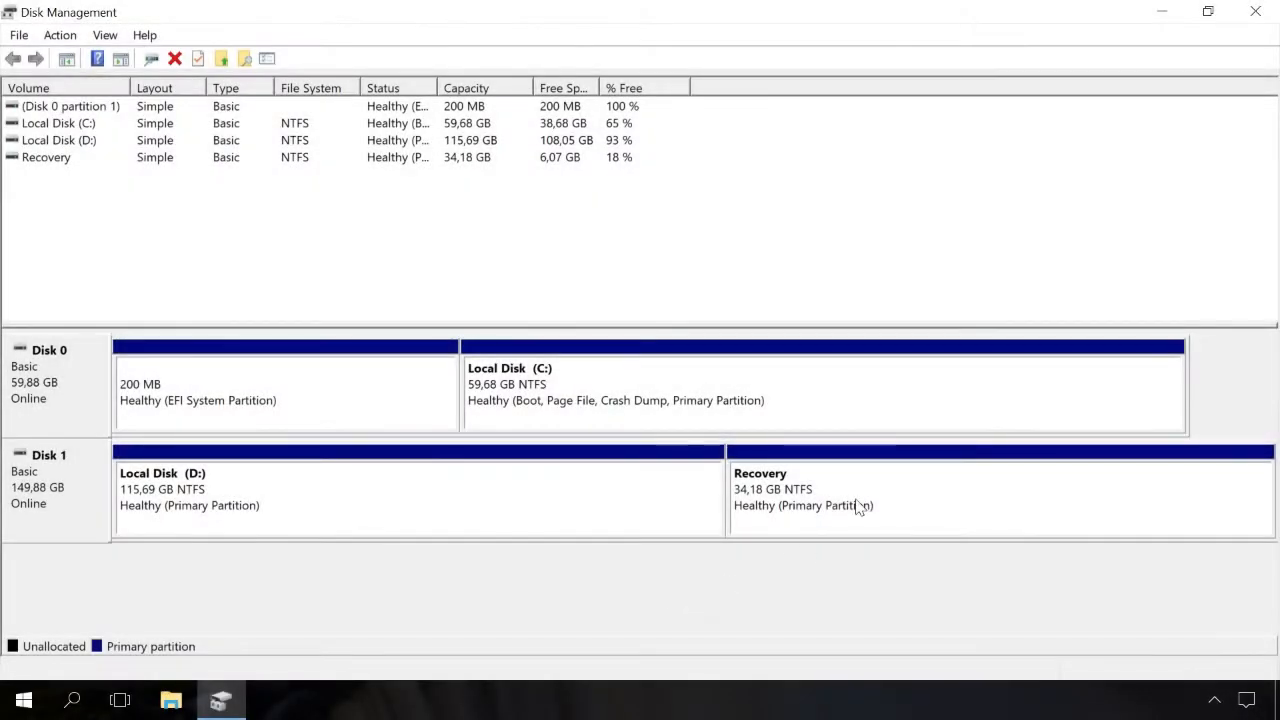
click(858, 505)
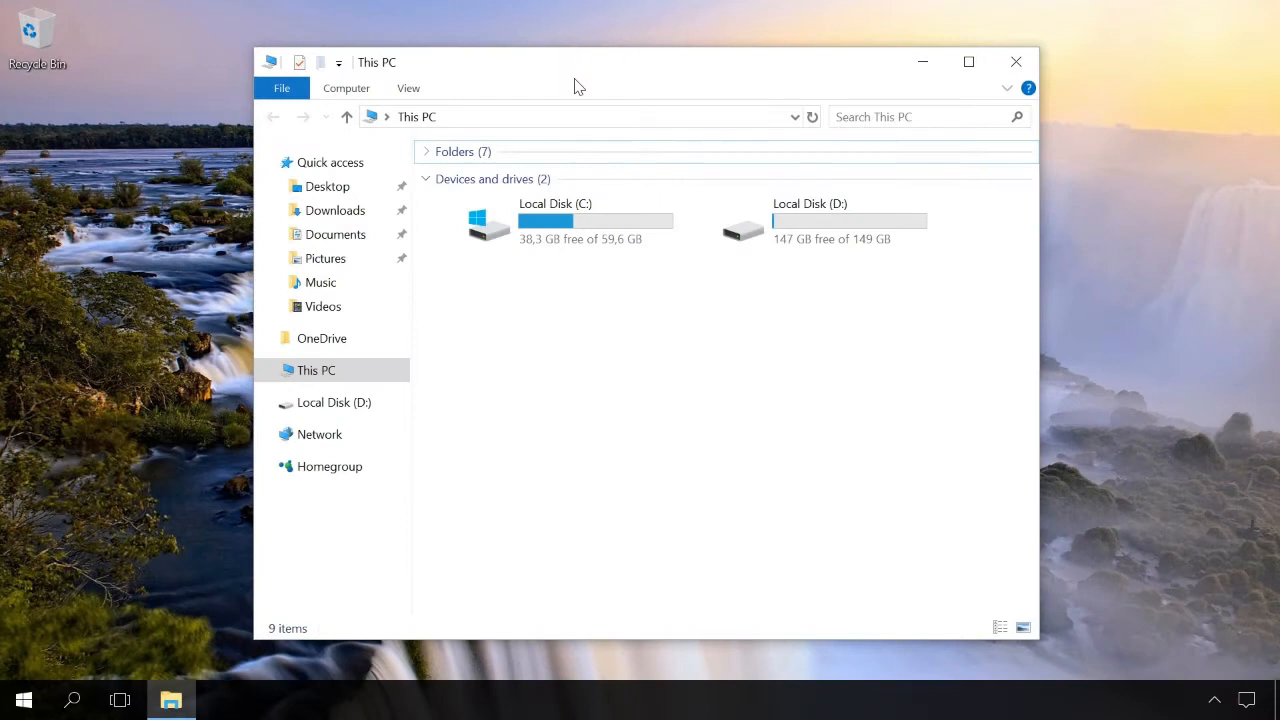
- Check the properties of Local Disk (C:), close them, and open the properties of Local Disk (D:)
right_click(566, 213)
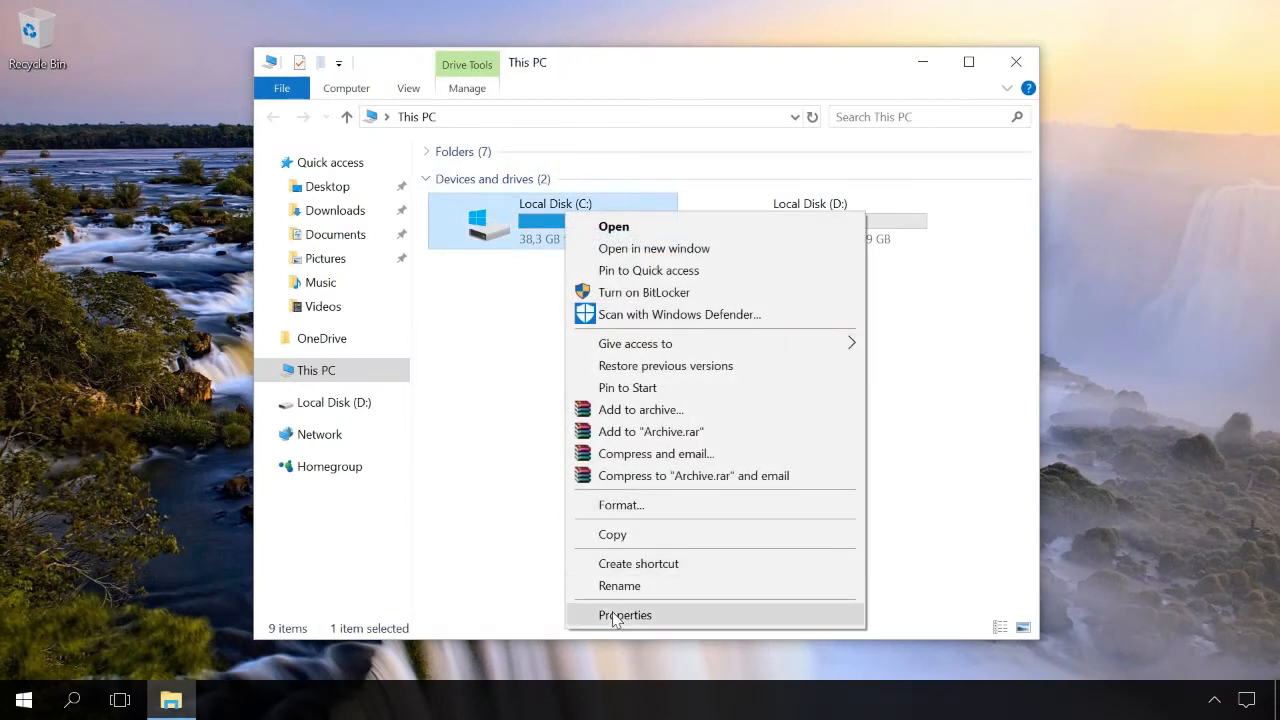
click(616, 615)
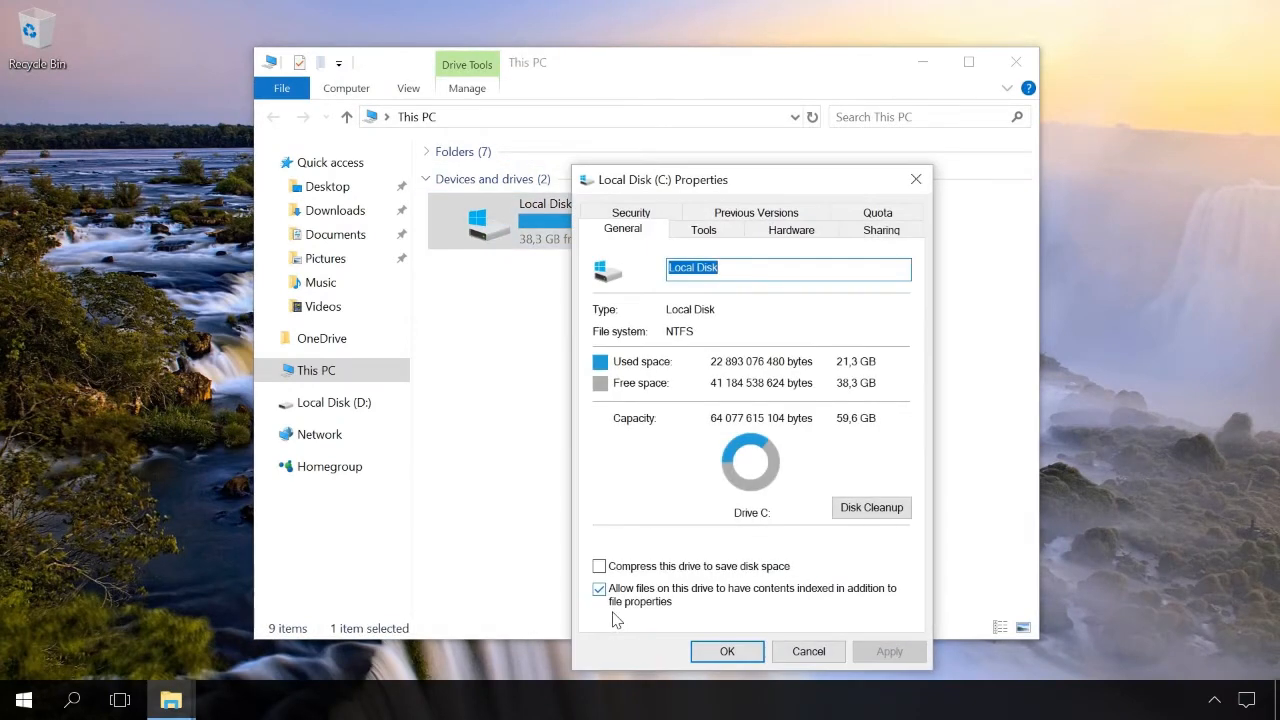
click(808, 651)
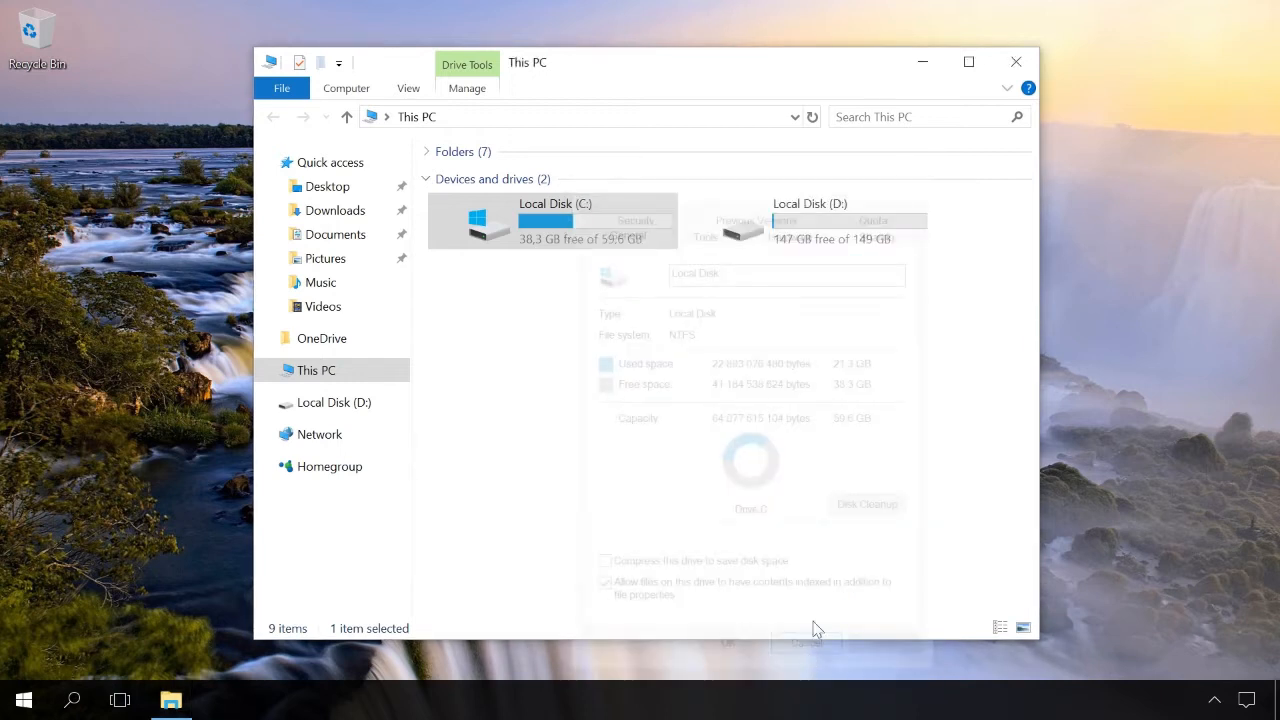
right_click(822, 250)
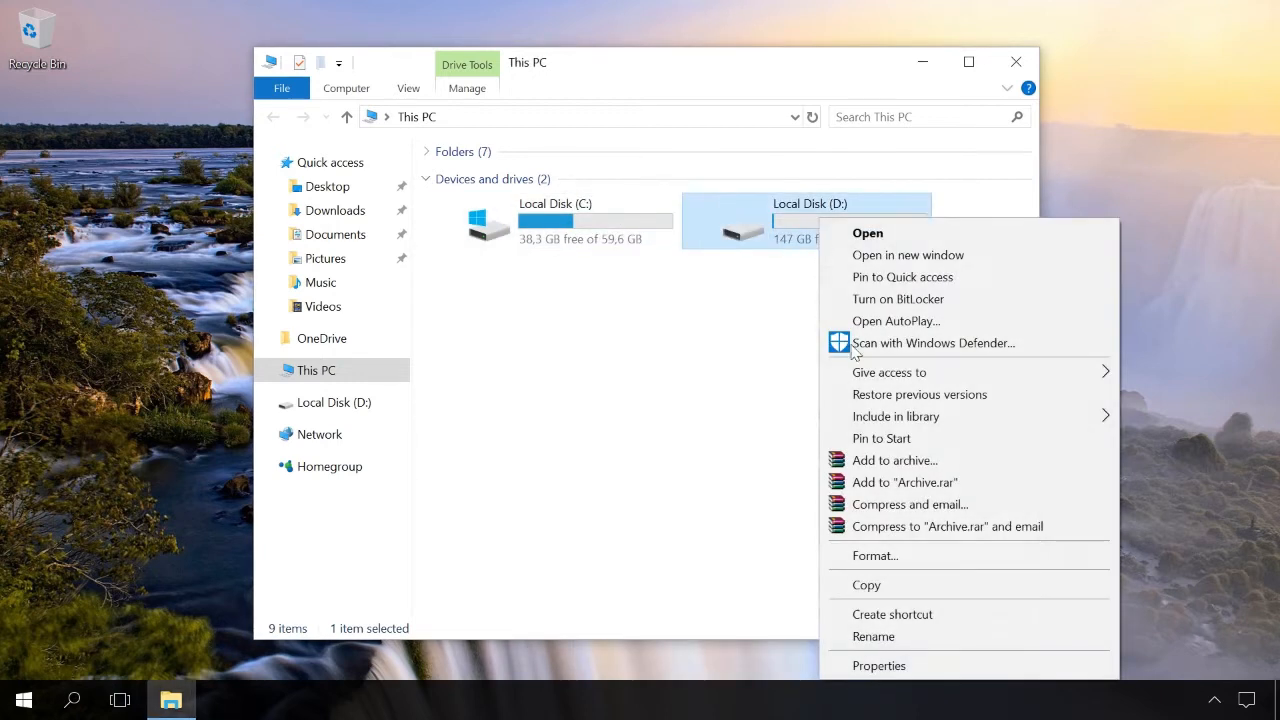
click(868, 665)
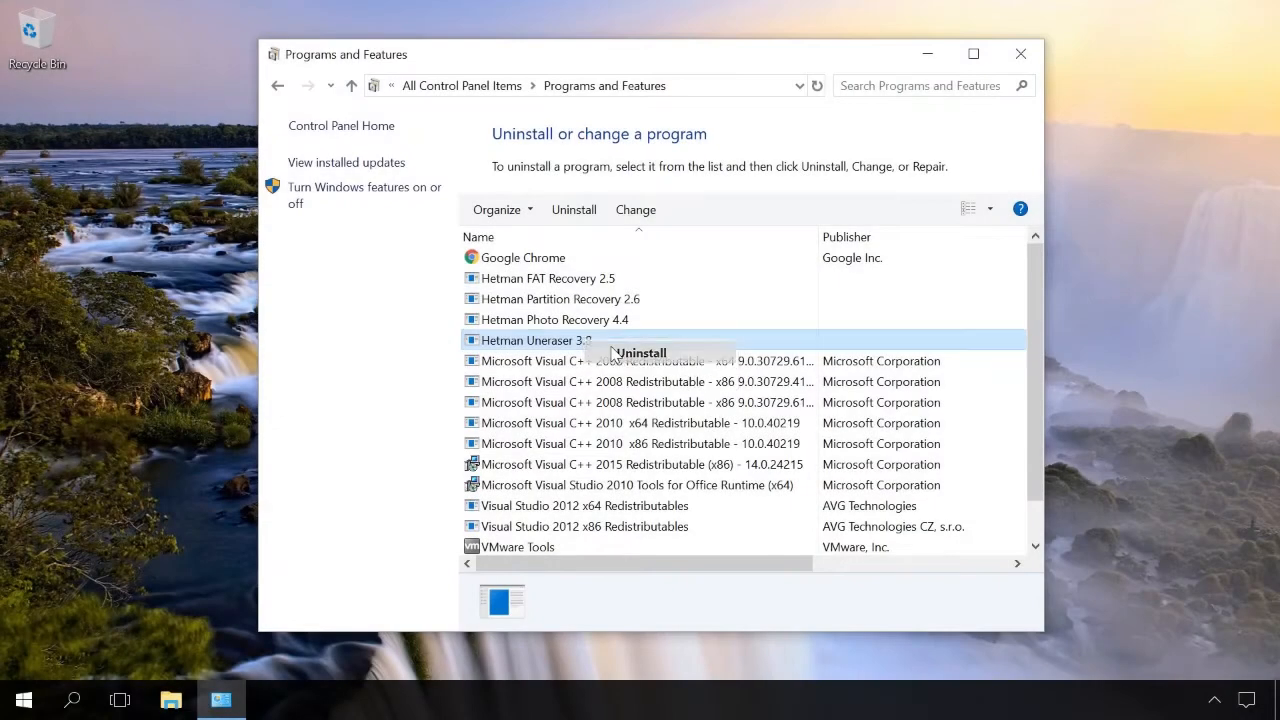
- Uninstall Hetman Uneraser from Programs and Features and allow the change in User Account Control
click(610, 349)
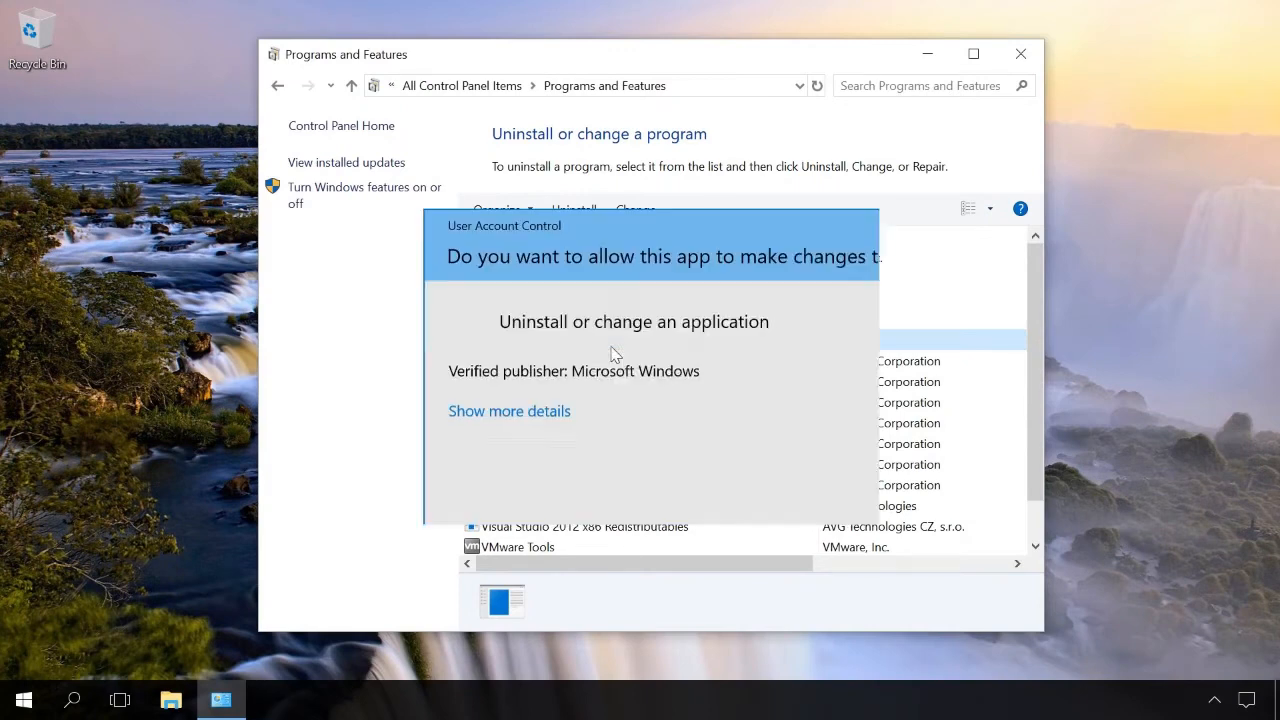
click(584, 486)
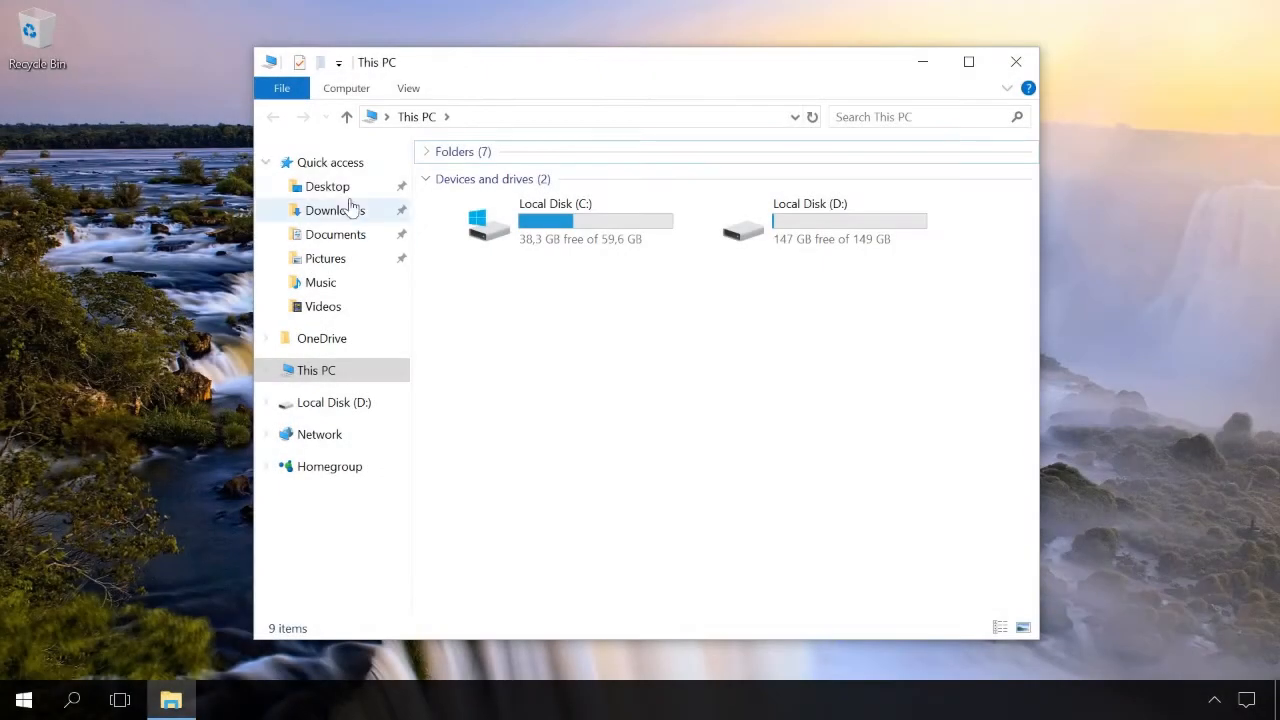
- Look through the Desktop, Downloads, Documents, Pictures, Music and Videos folders in File Explorer
click(343, 190)
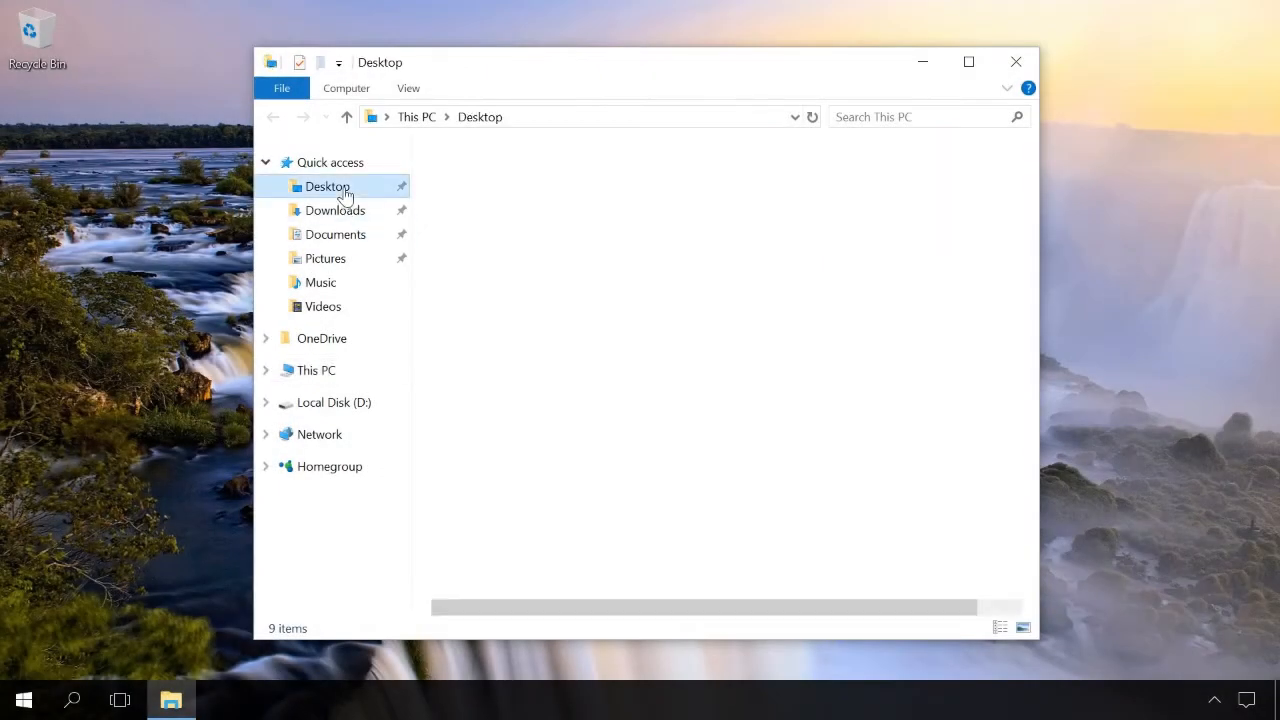
click(344, 210)
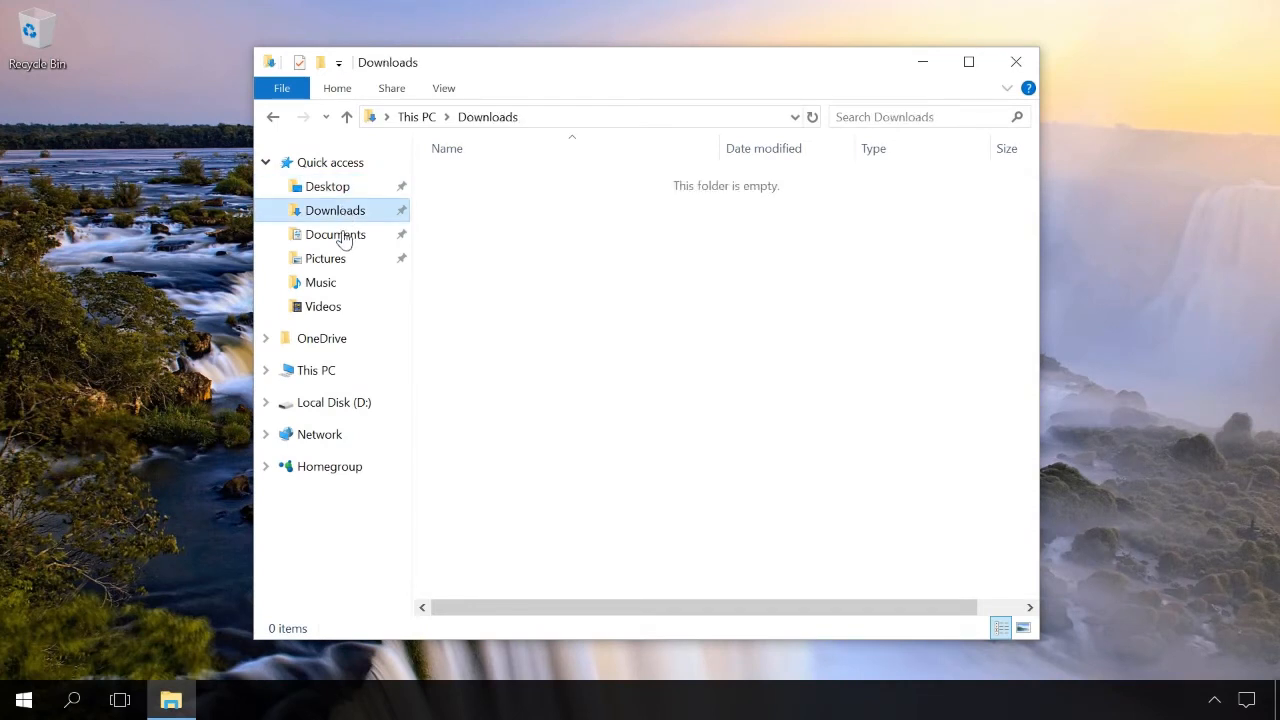
click(343, 234)
click(325, 262)
click(319, 284)
click(321, 306)
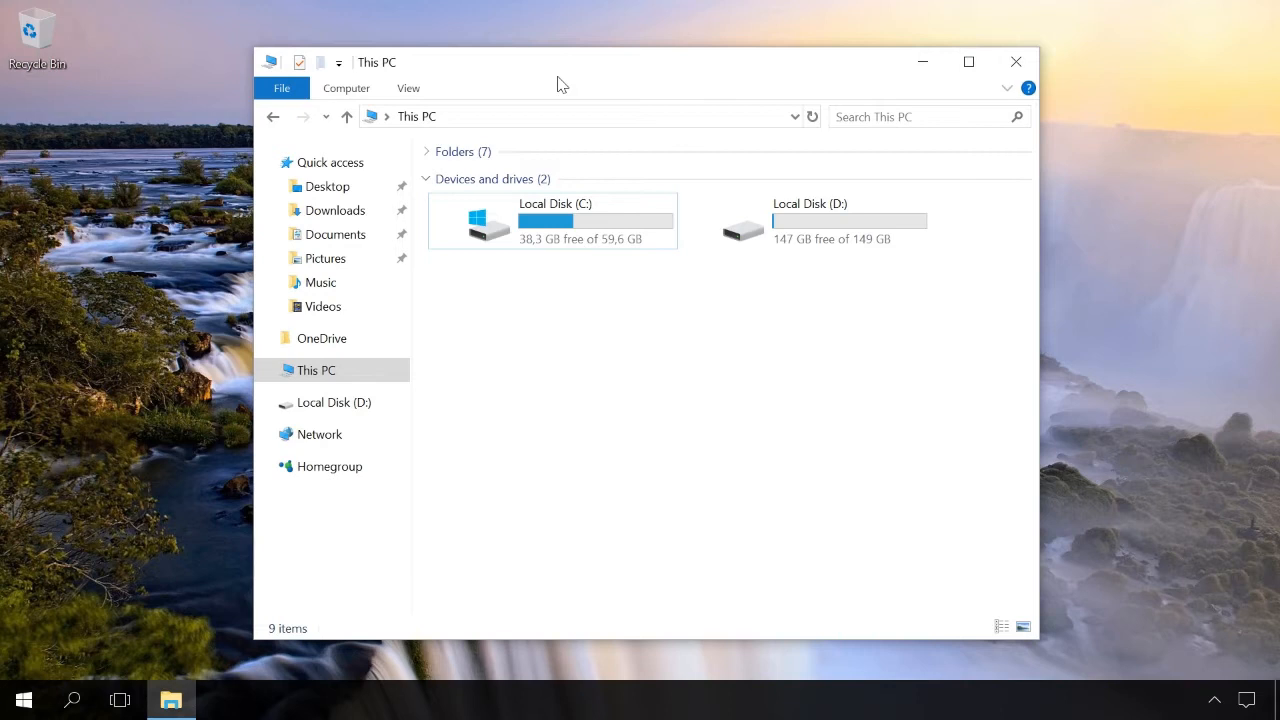
- Open the properties of Local Disk (C:) to check its space usage and reposition the dialog
right_click(544, 207)
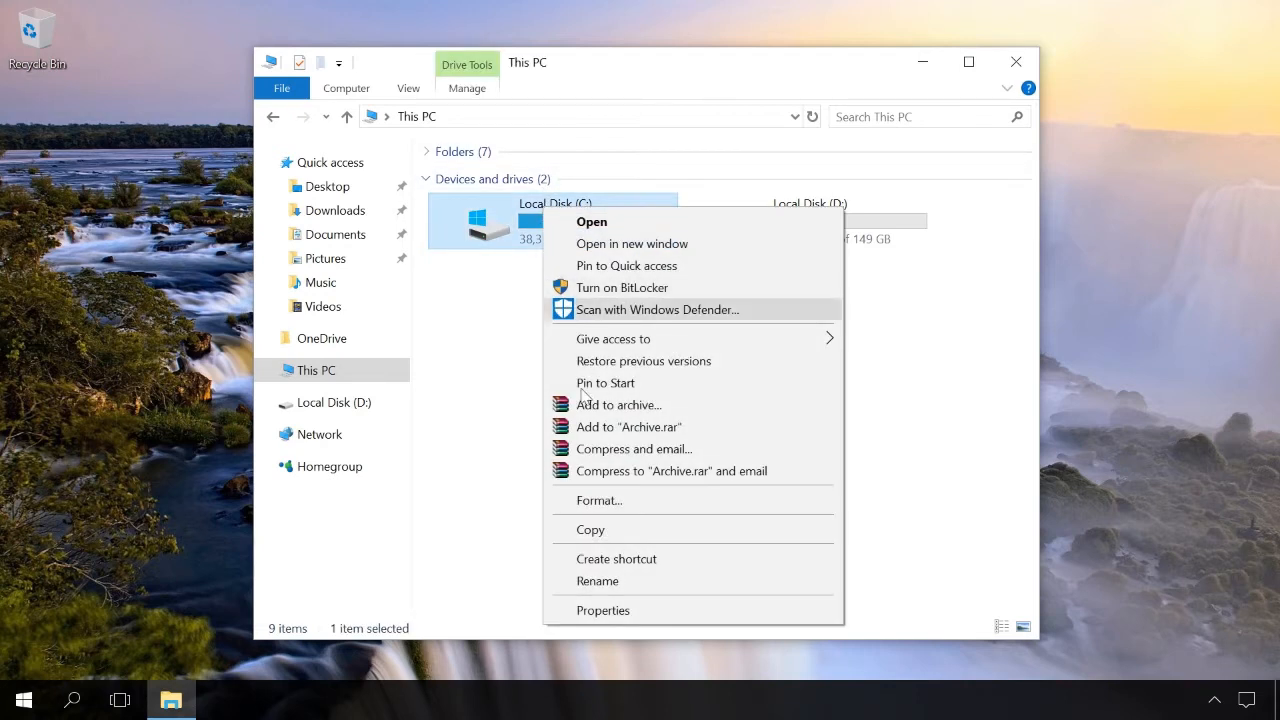
click(603, 611)
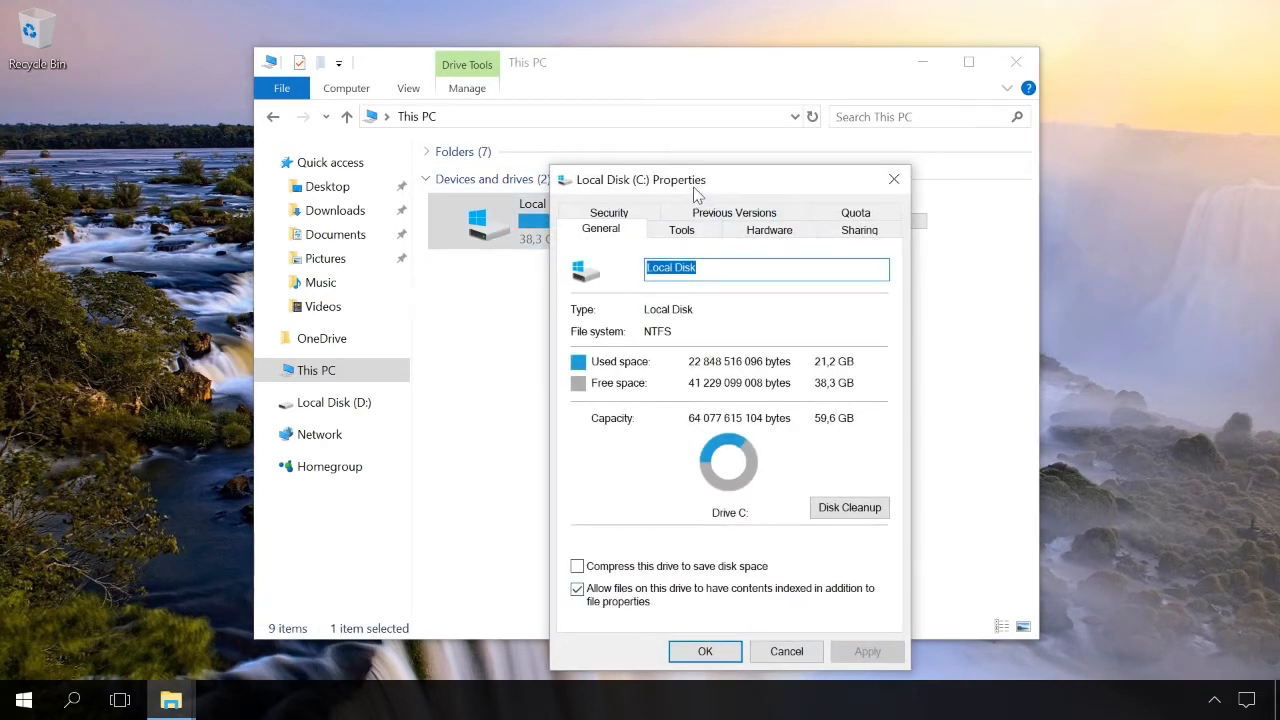
drag(695, 186, 627, 108)
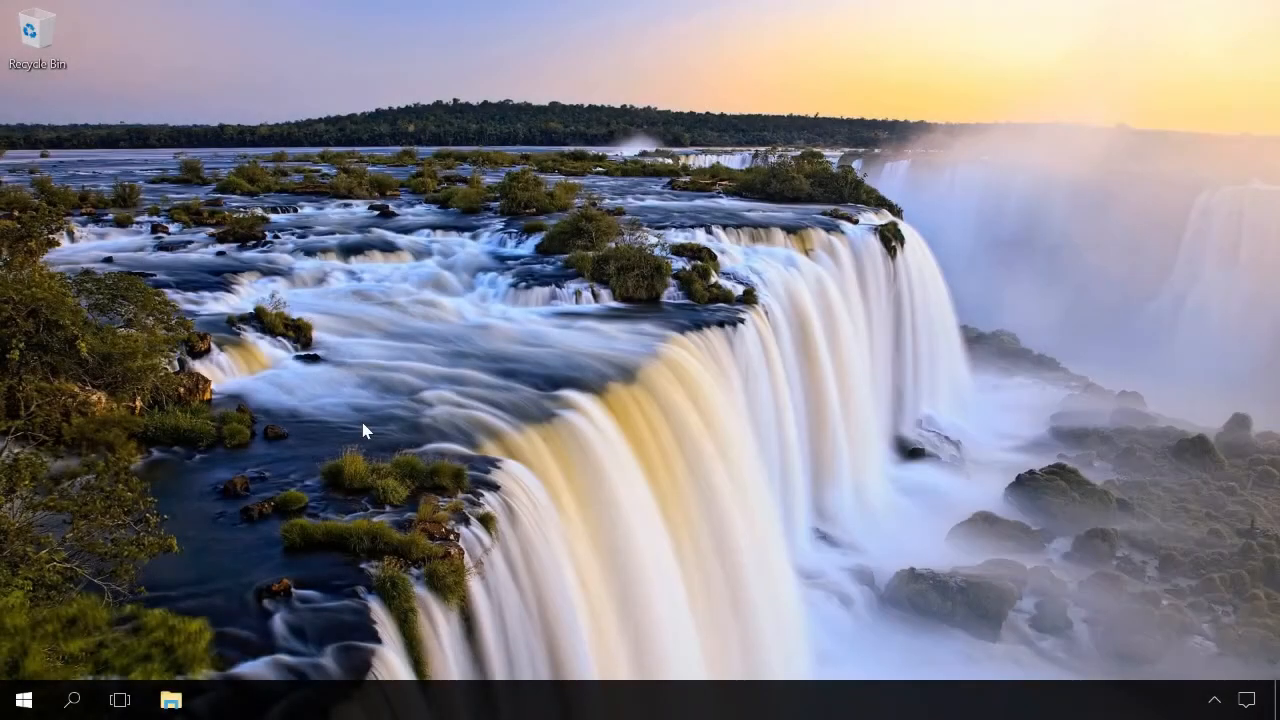
- Open Disk Management and maximize its window
right_click(30, 700)
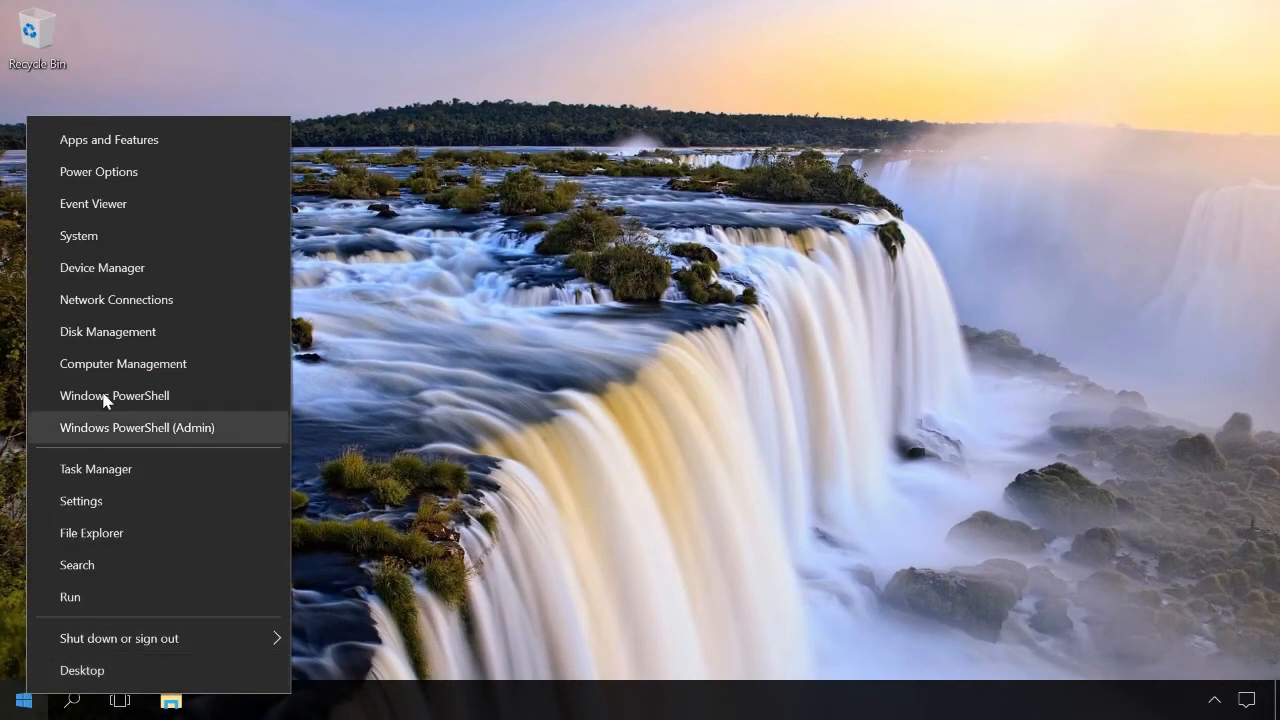
click(103, 335)
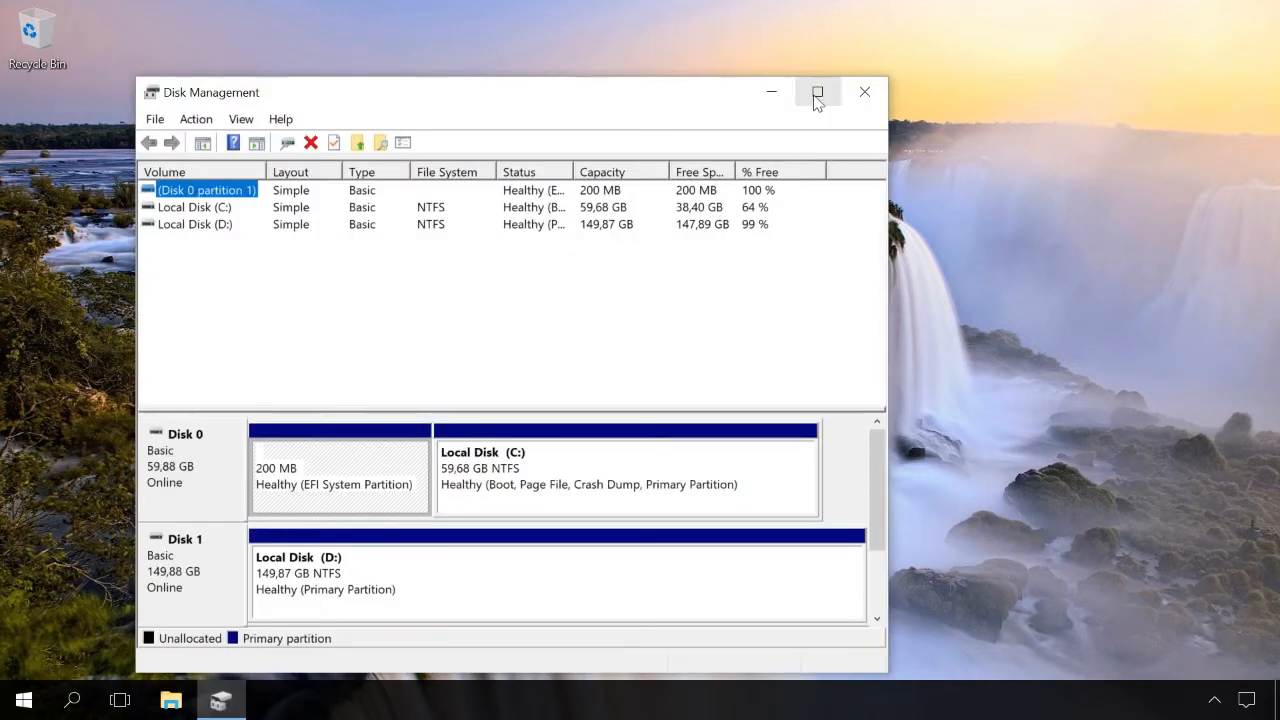
click(816, 93)
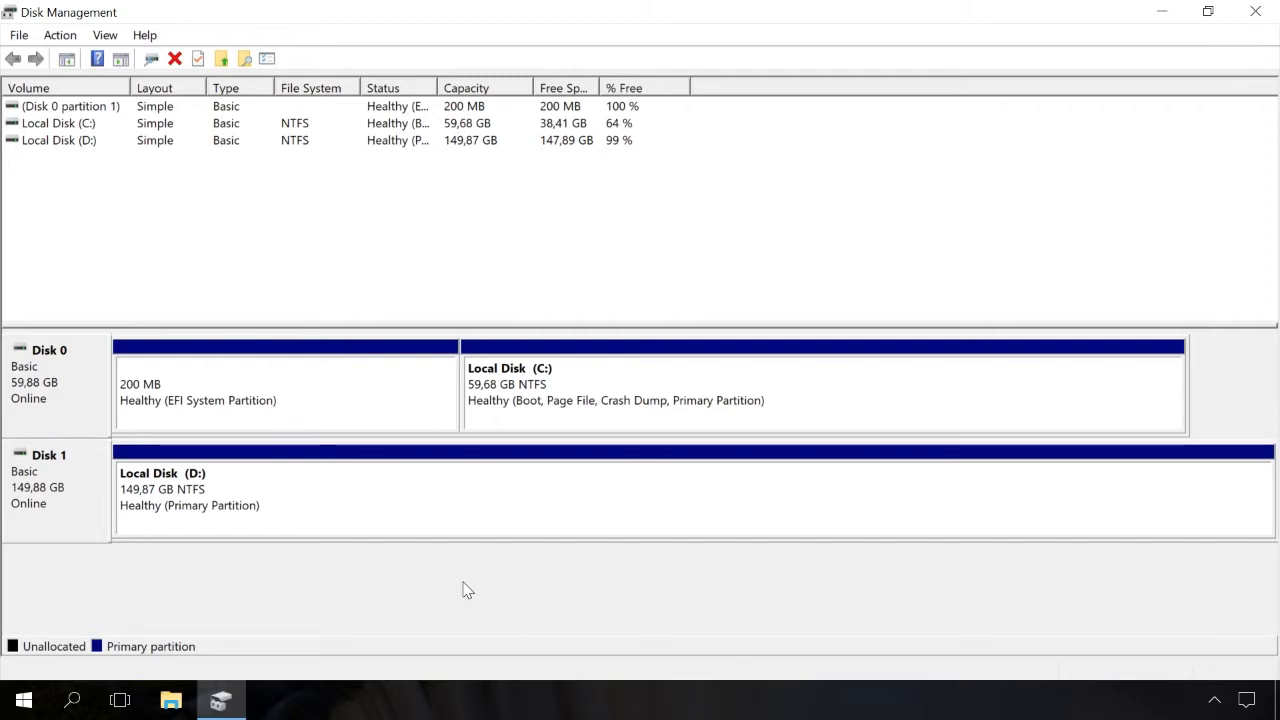
- Shrink the Local Disk (D:) volume on Disk 1 by 35000 MB
click(500, 505)
right_click(502, 505)
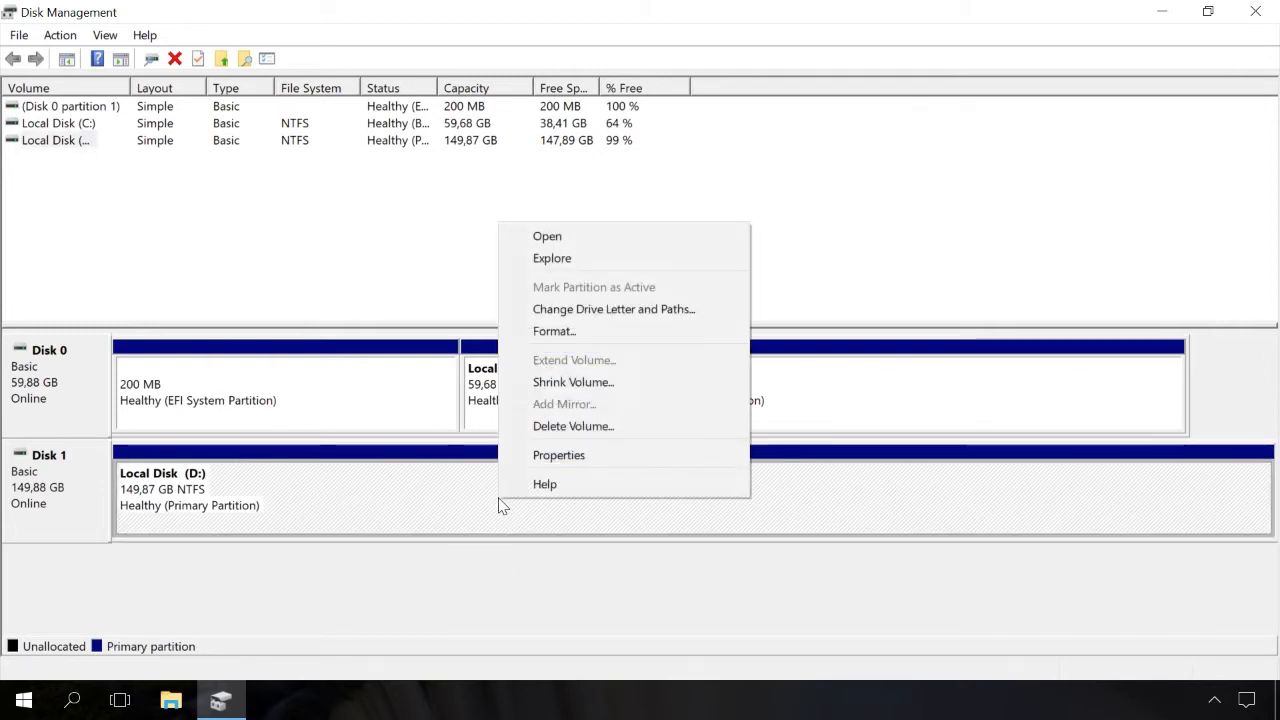
click(601, 386)
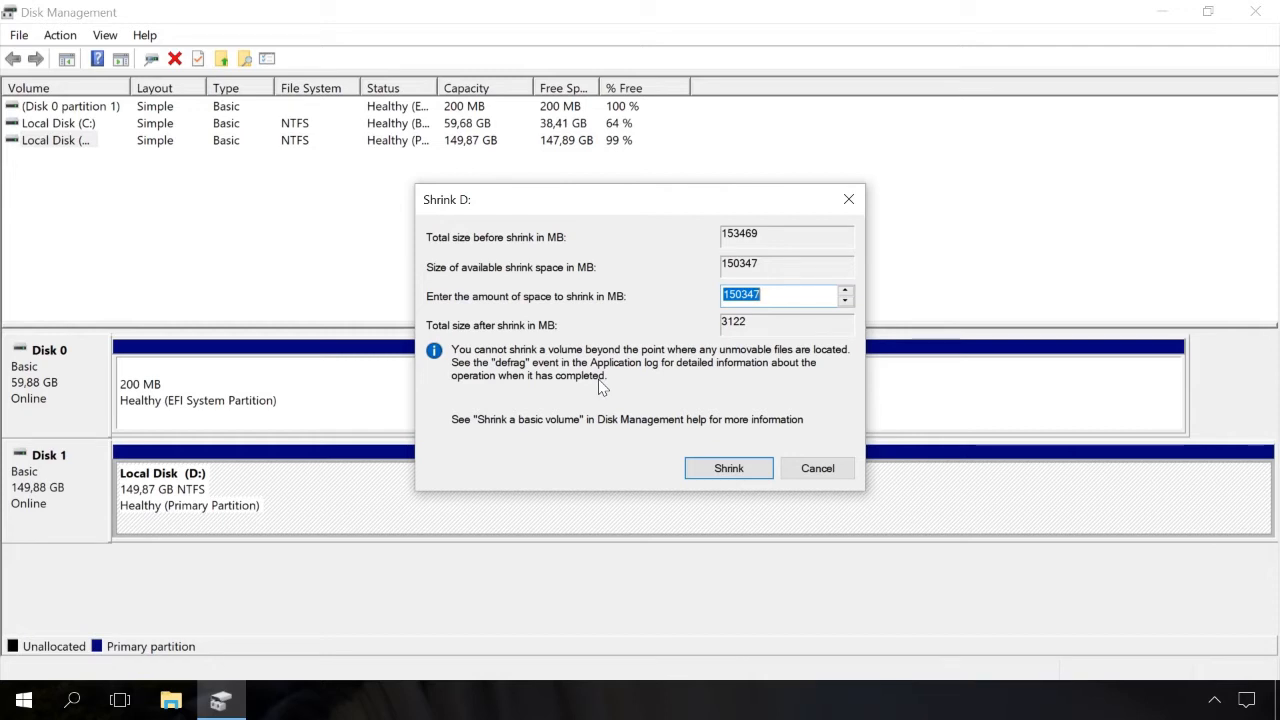
text(35000)
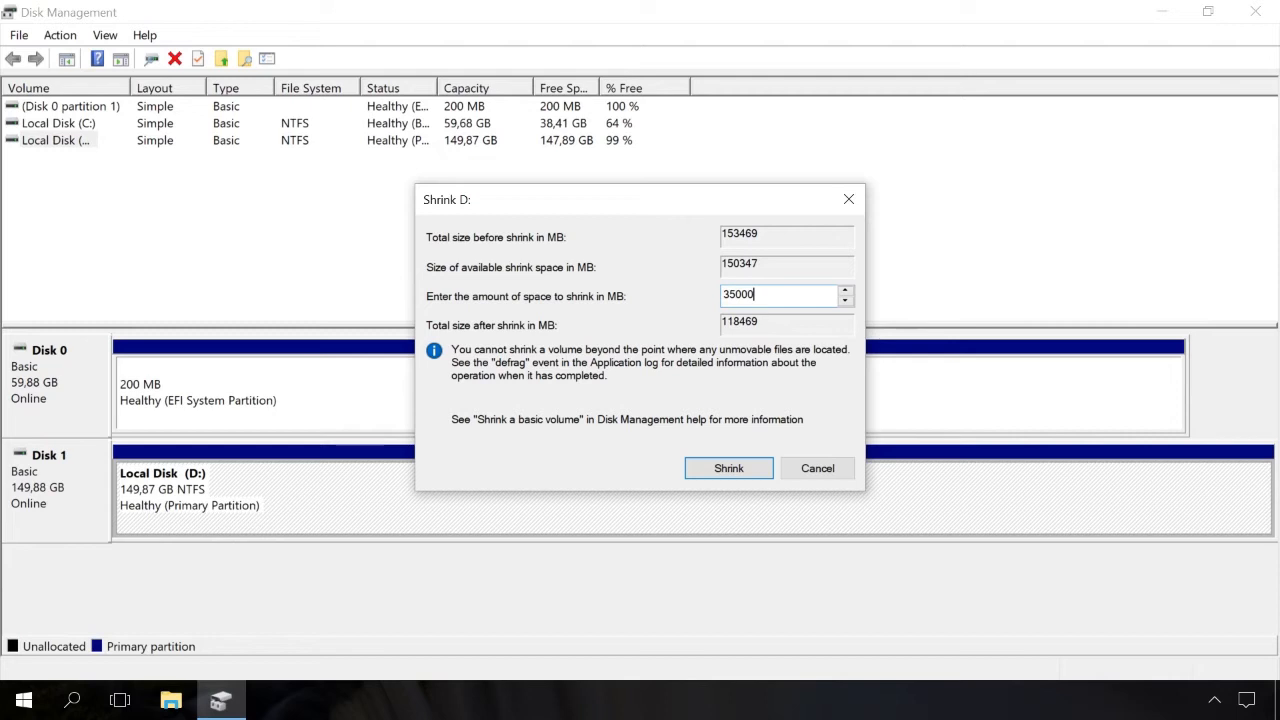
click(717, 470)
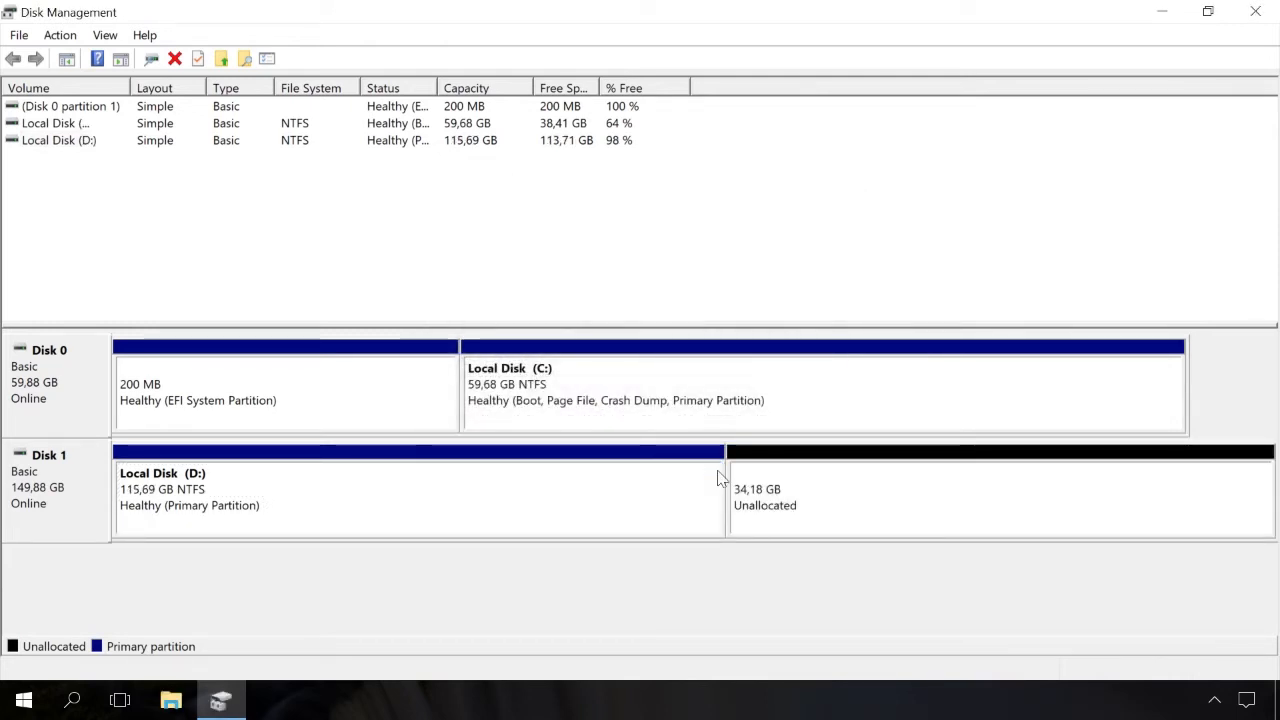
- Create a new simple volume with drive letter E in the unallocated space on Disk 1, keeping the wizard's default settings
click(880, 500)
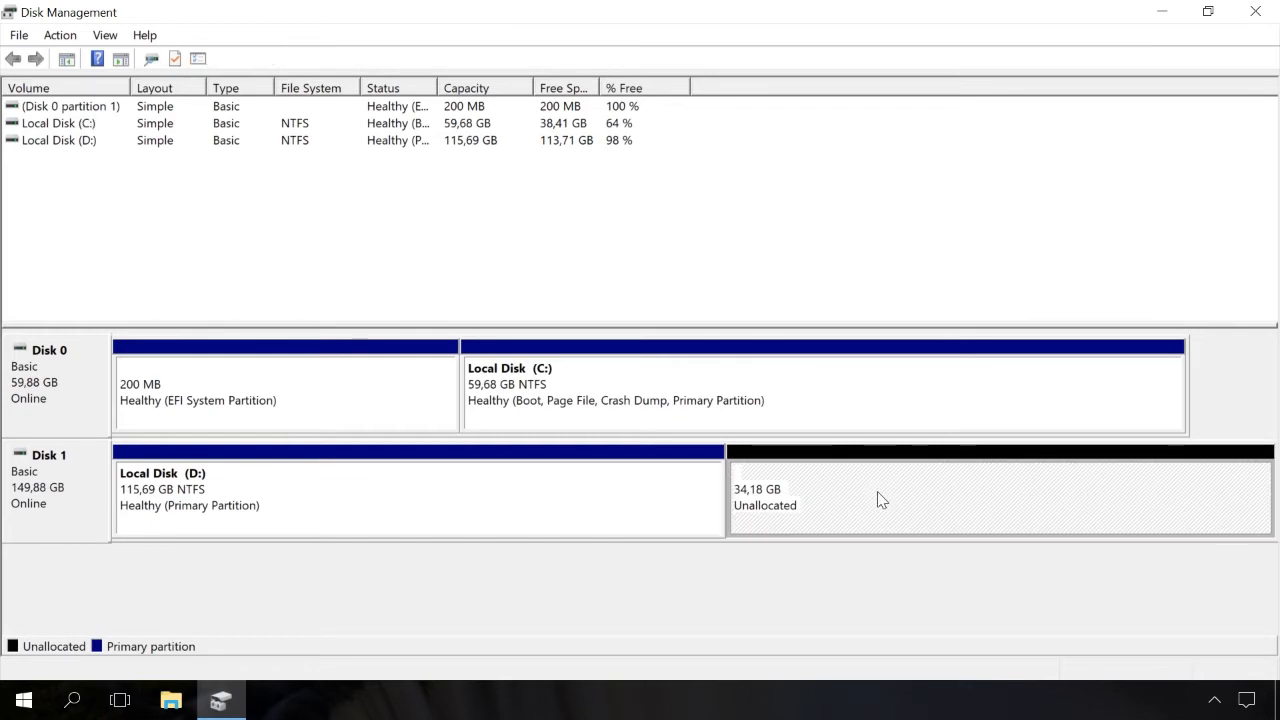
right_click(882, 500)
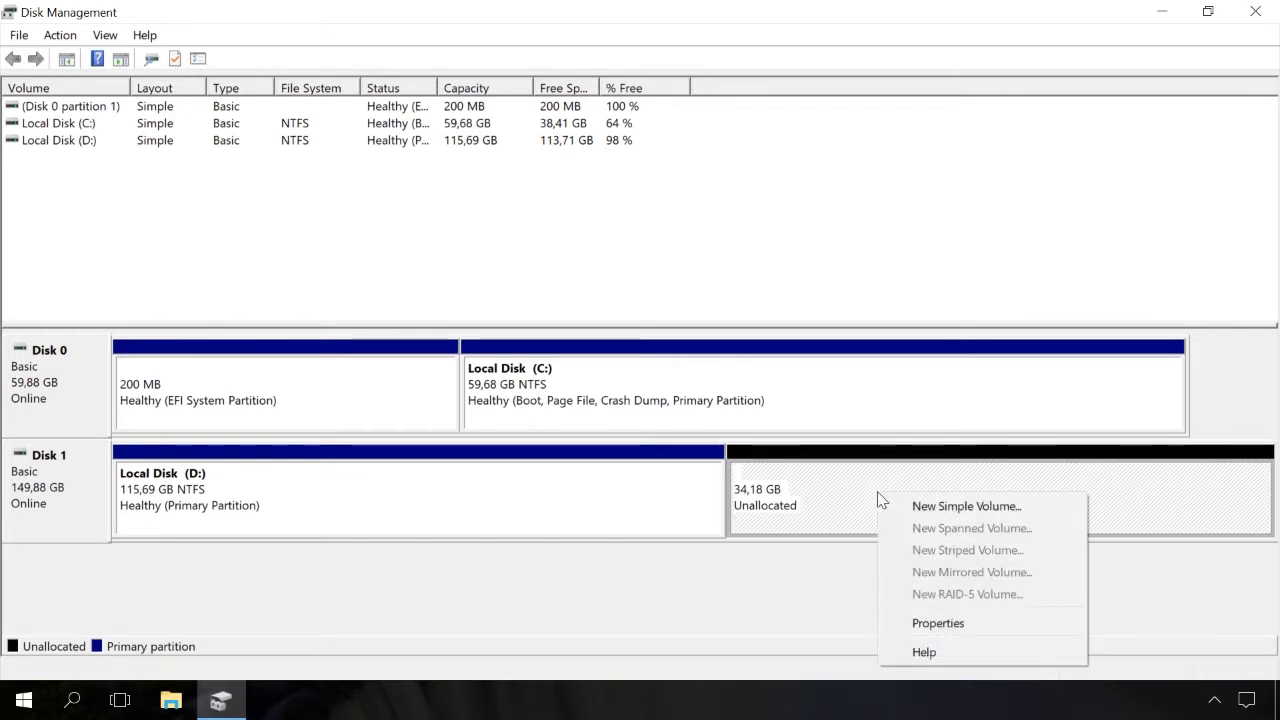
click(920, 506)
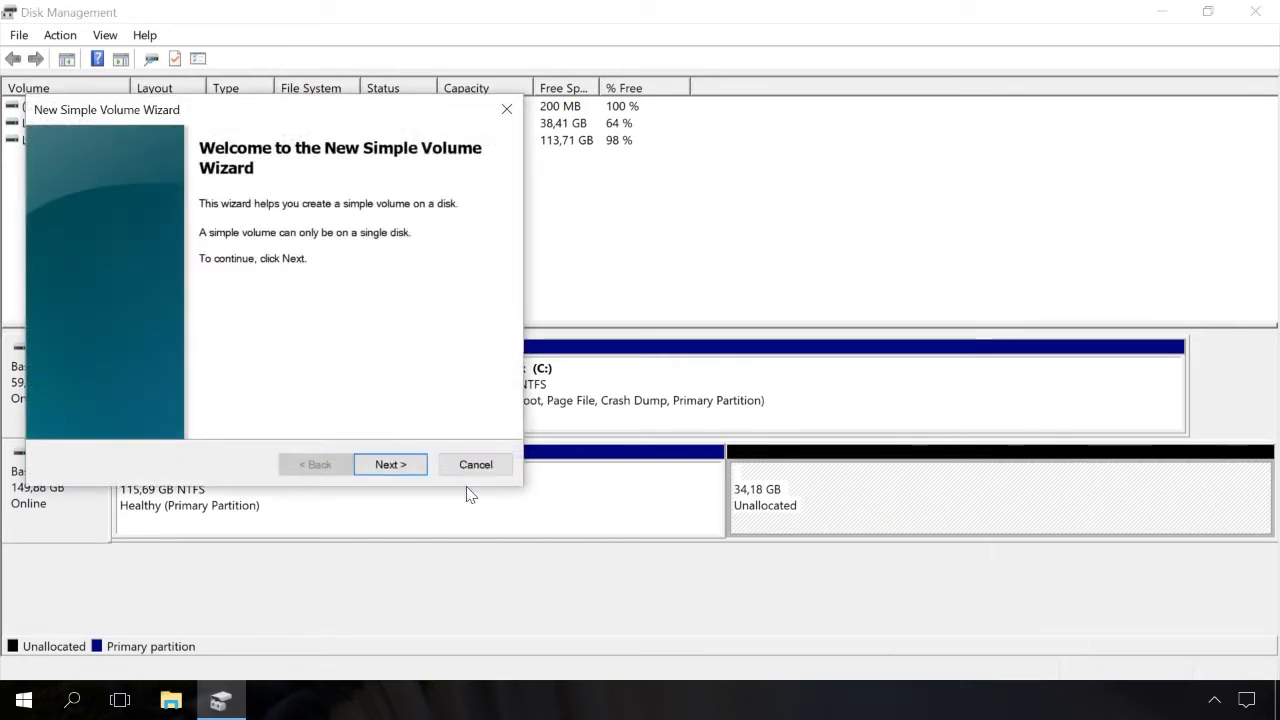
click(390, 464)
click(390, 464)
click(390, 464)
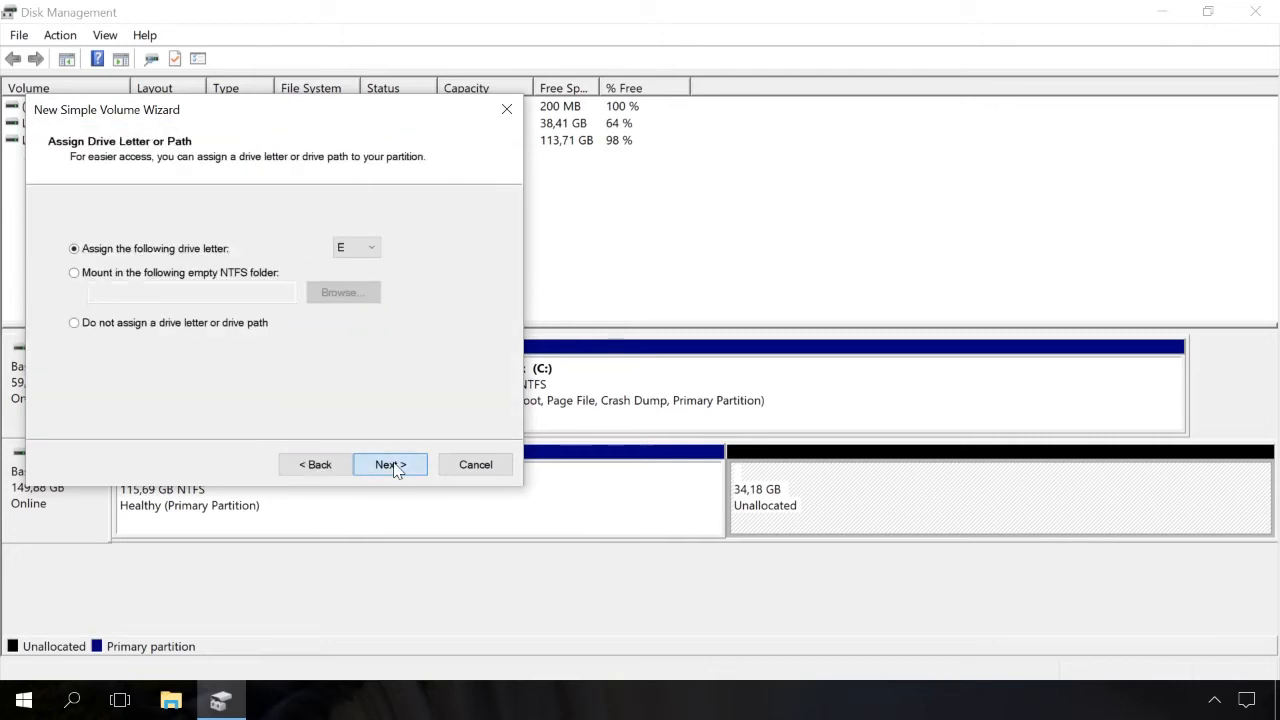
click(390, 464)
click(390, 464)
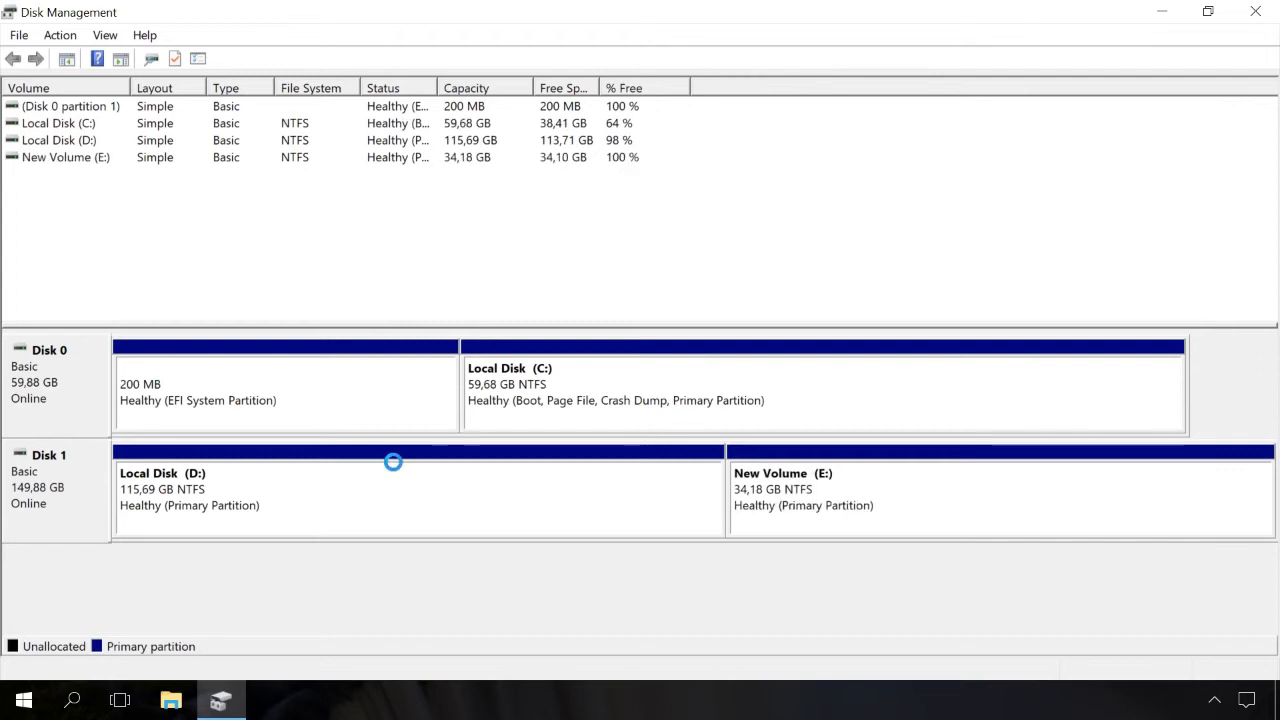
- Rename the new volume (E:) as Recovery in its properties and apply the change
right_click(799, 494)
click(832, 446)
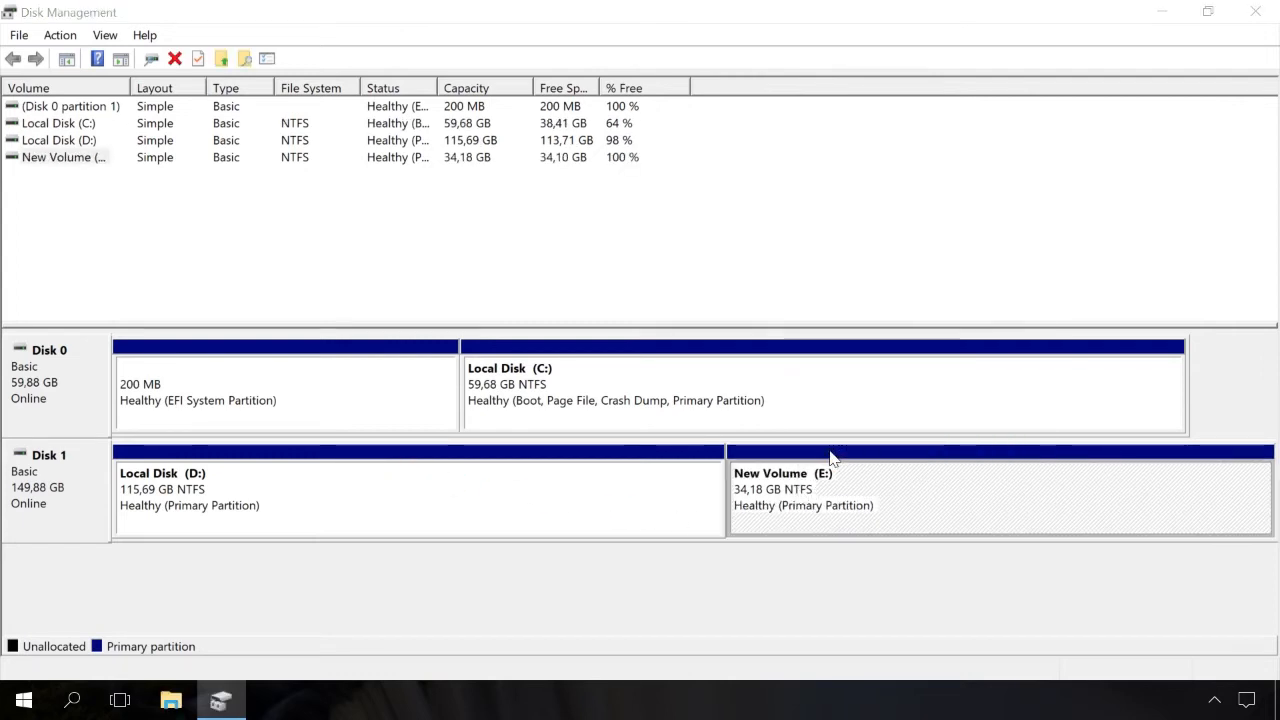
drag(895, 190, 440, 118)
text(f)
text(Re)
text(covery)
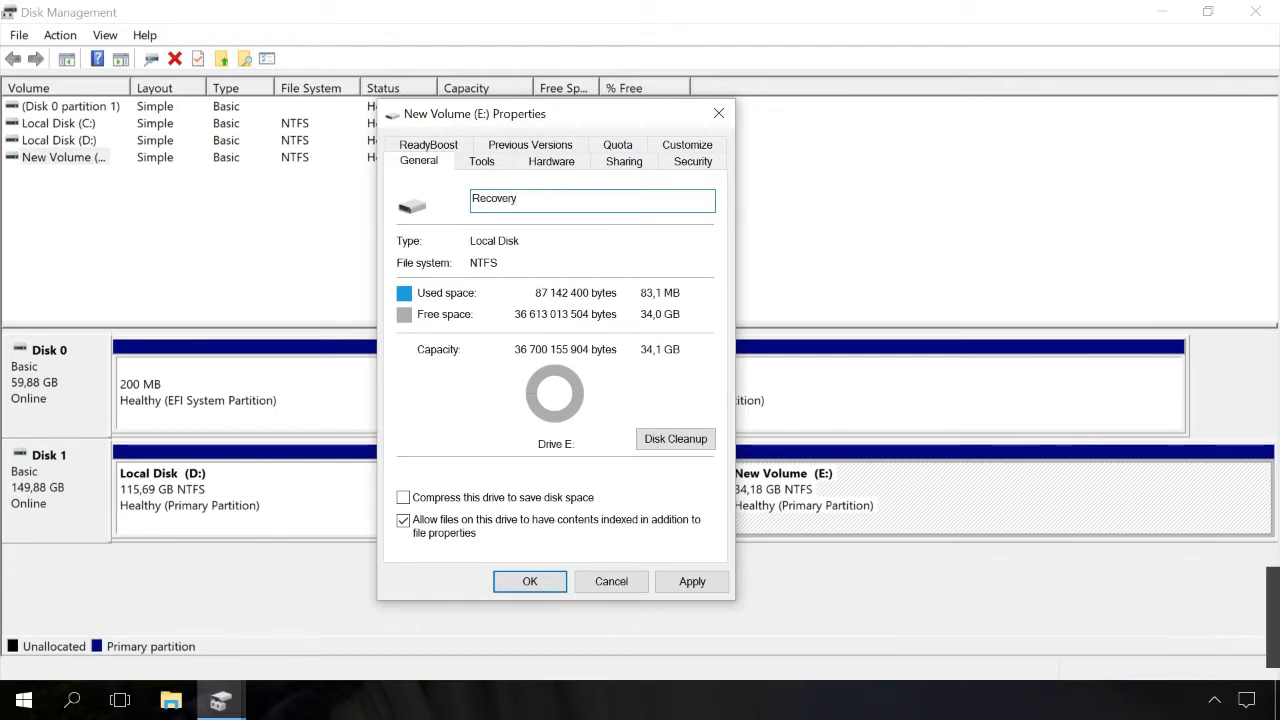
click(687, 583)
click(526, 585)
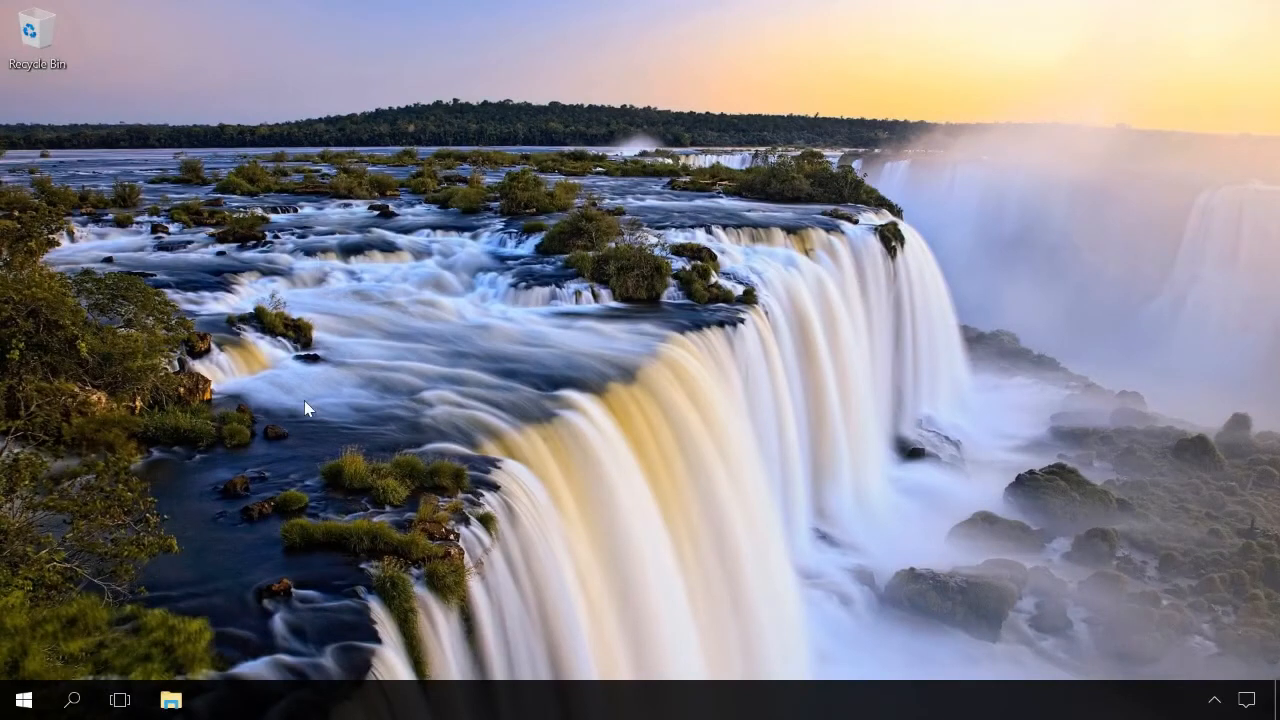
- Find Control Panel with a Windows search and open Backup and Restore (Windows 7)
click(73, 700)
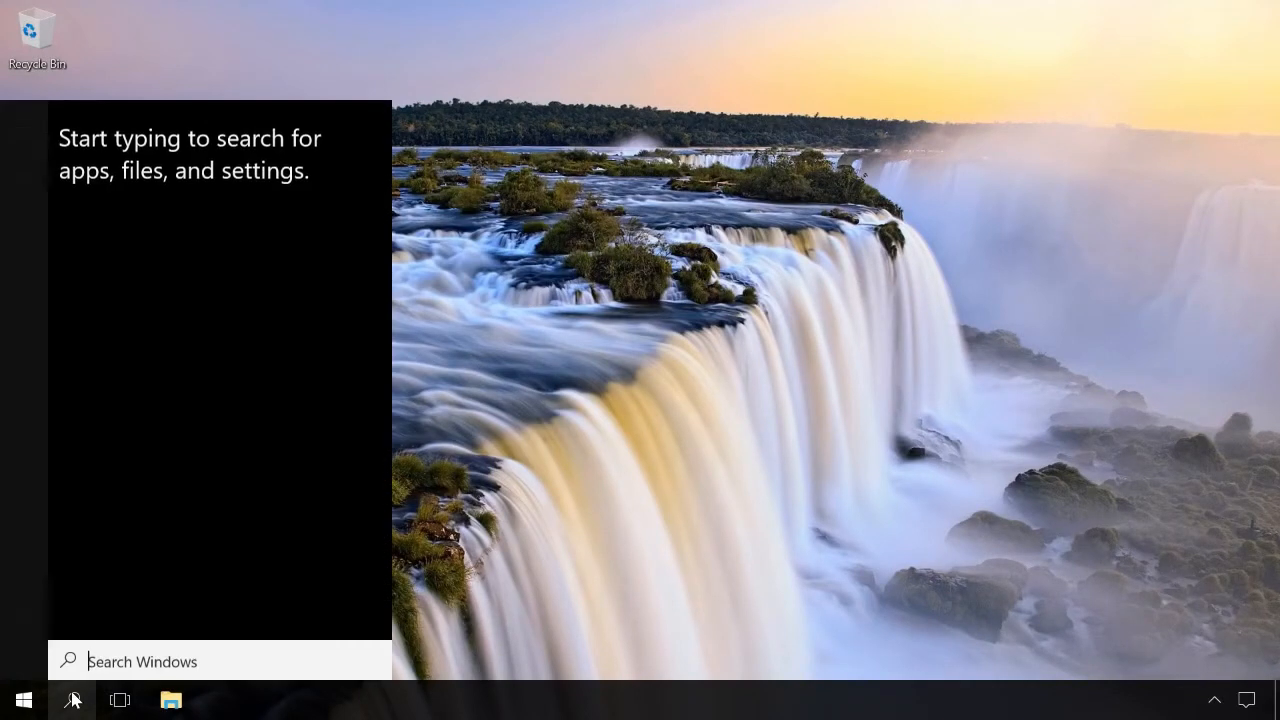
text(con)
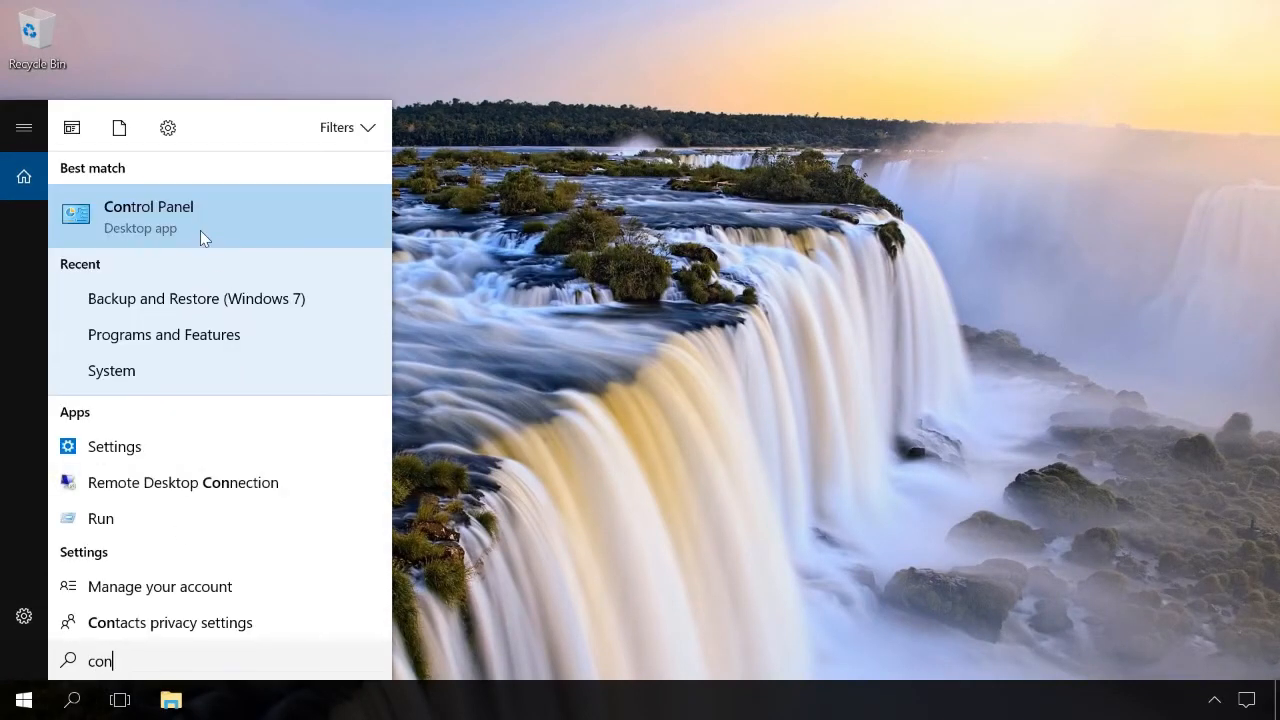
click(200, 230)
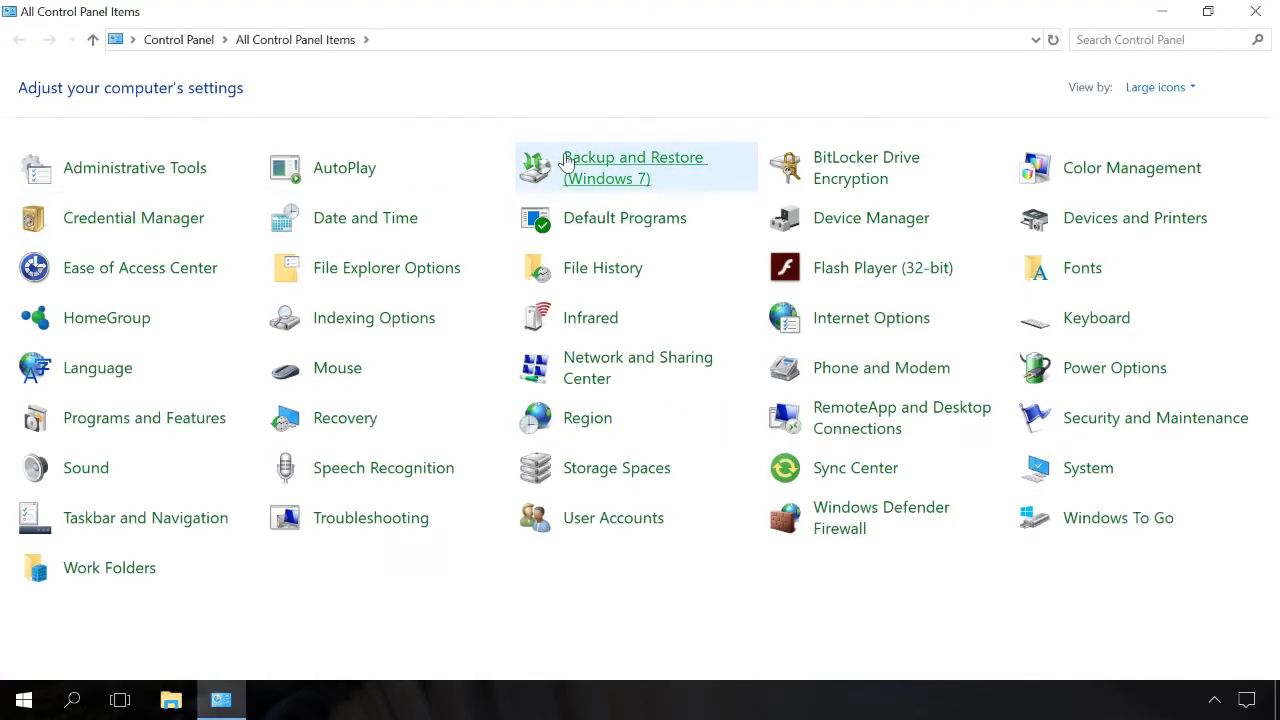
click(567, 162)
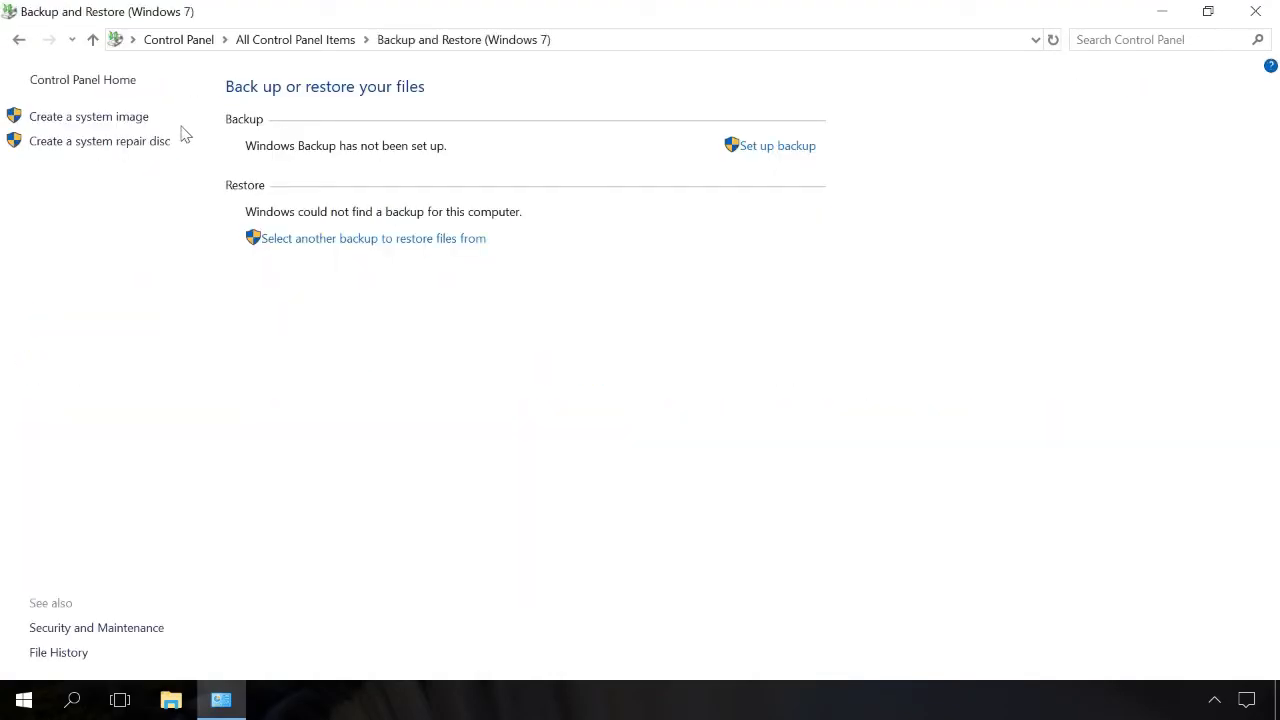
- Create a system image of the default system drives on the Recovery (E:) hard disk, declining the system repair disc
click(128, 119)
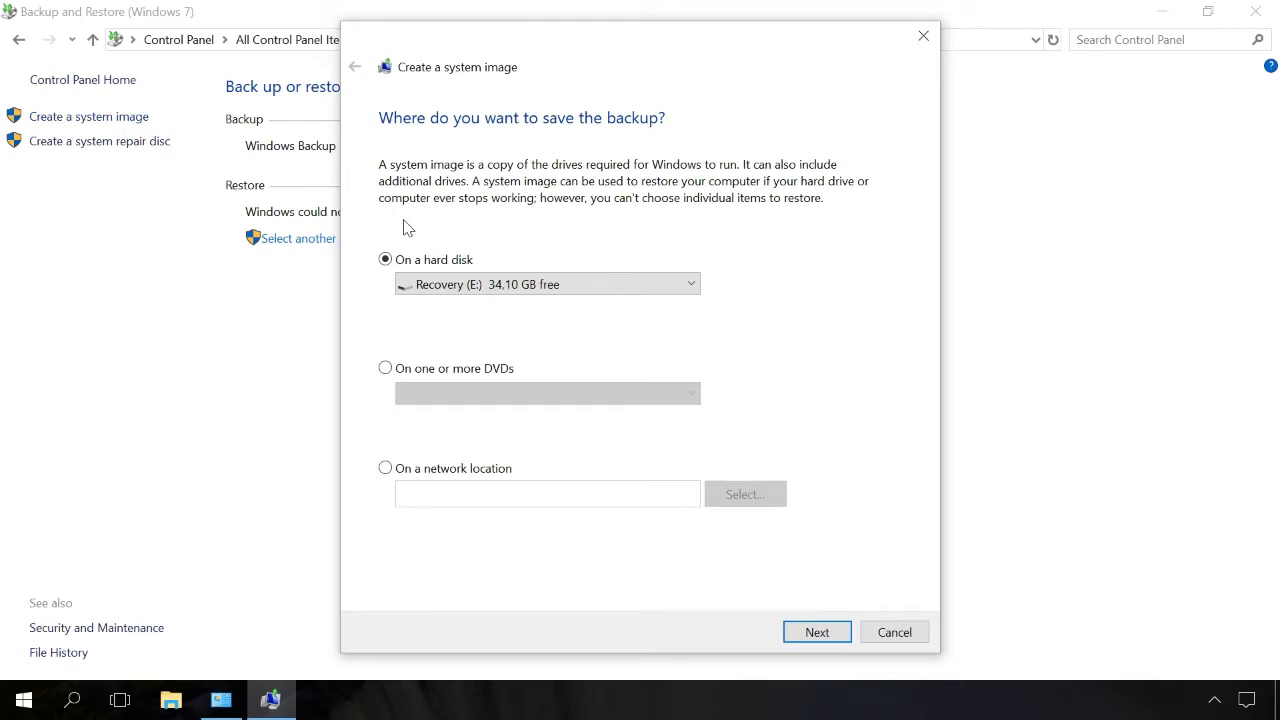
click(441, 285)
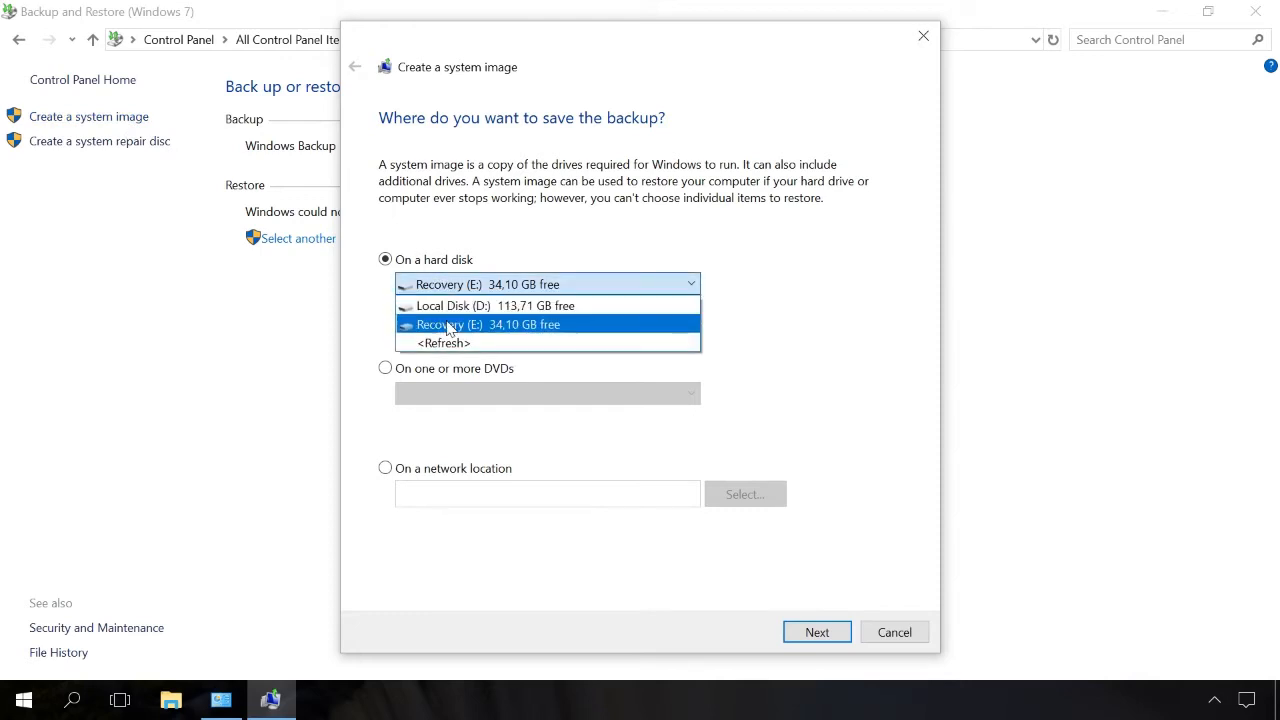
click(447, 326)
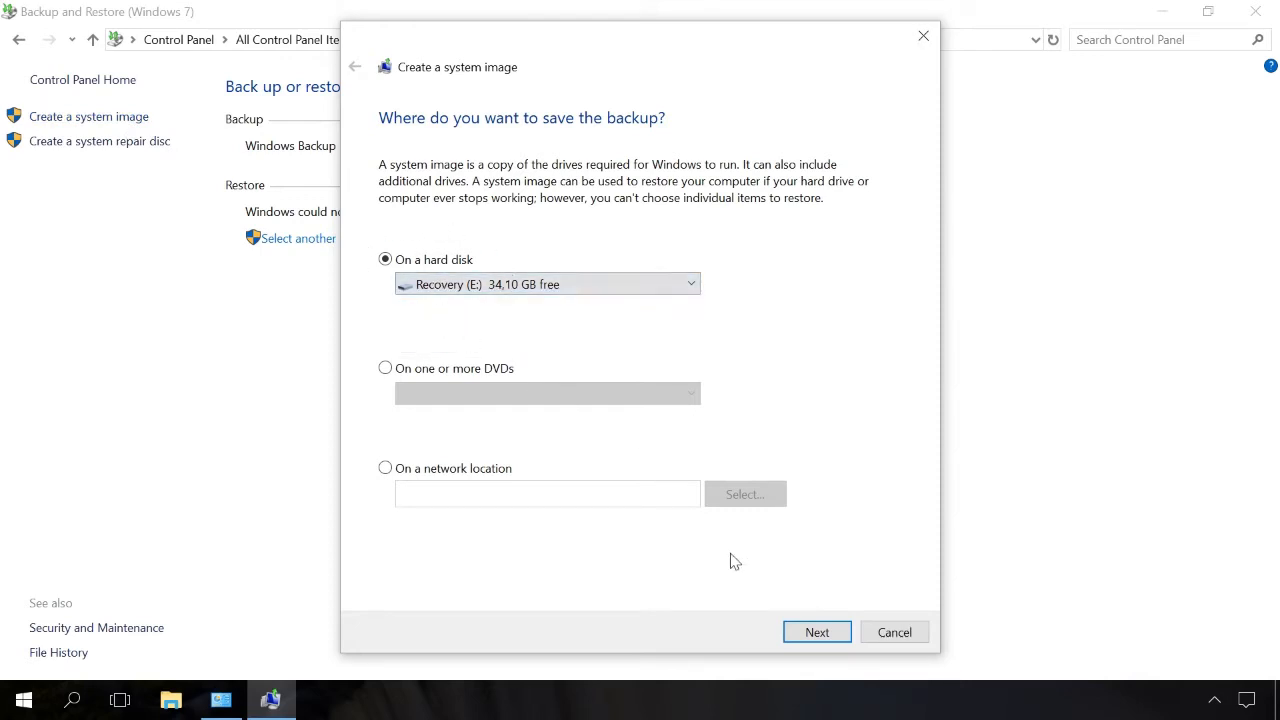
click(817, 632)
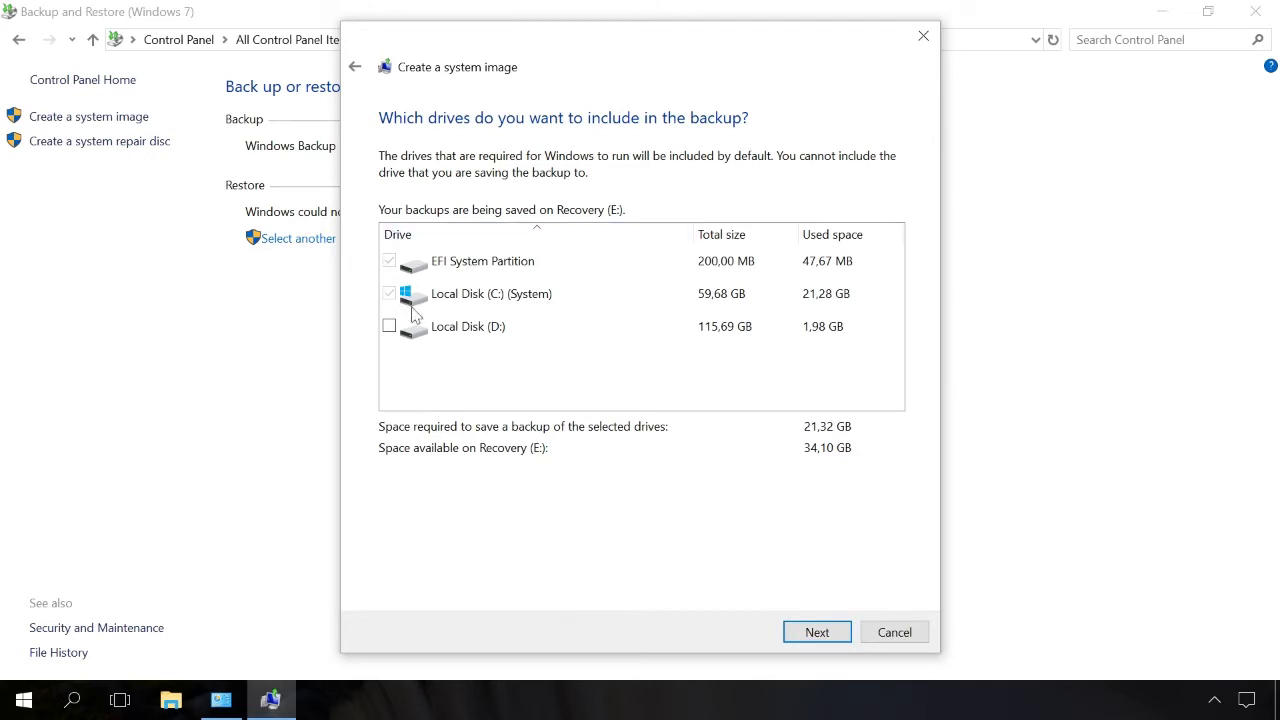
click(825, 634)
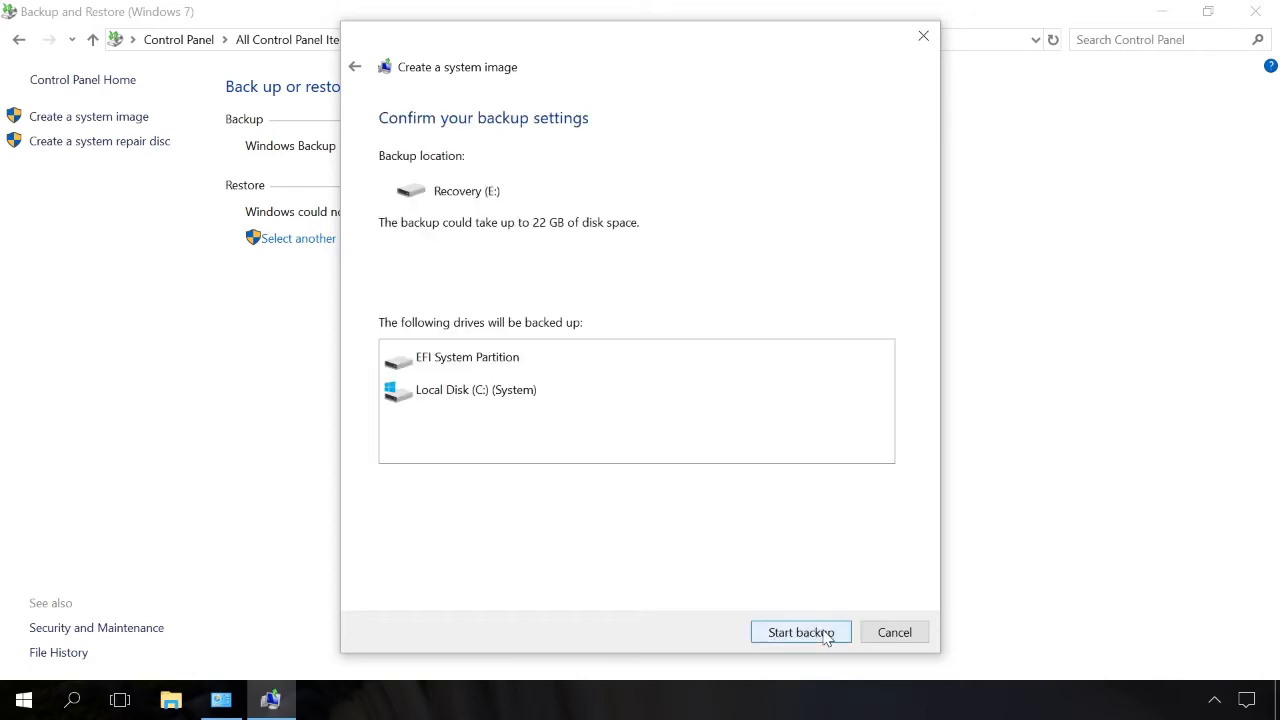
click(826, 635)
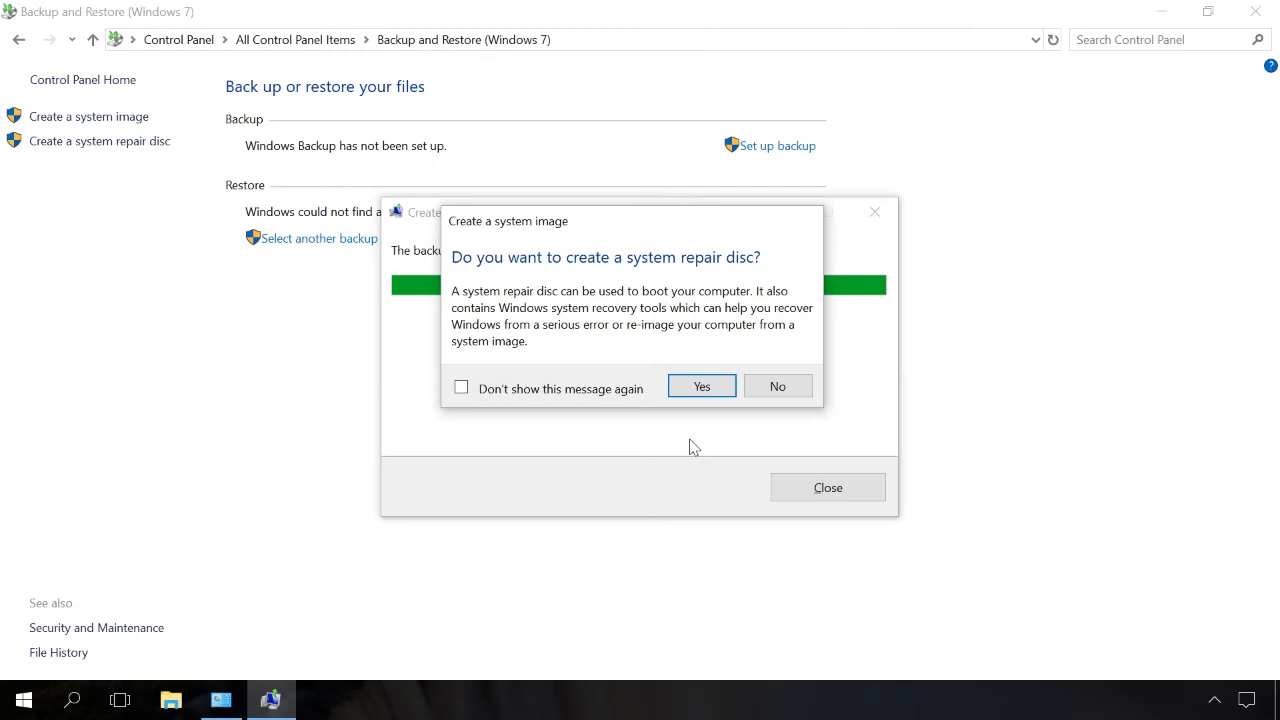
click(779, 388)
click(819, 492)
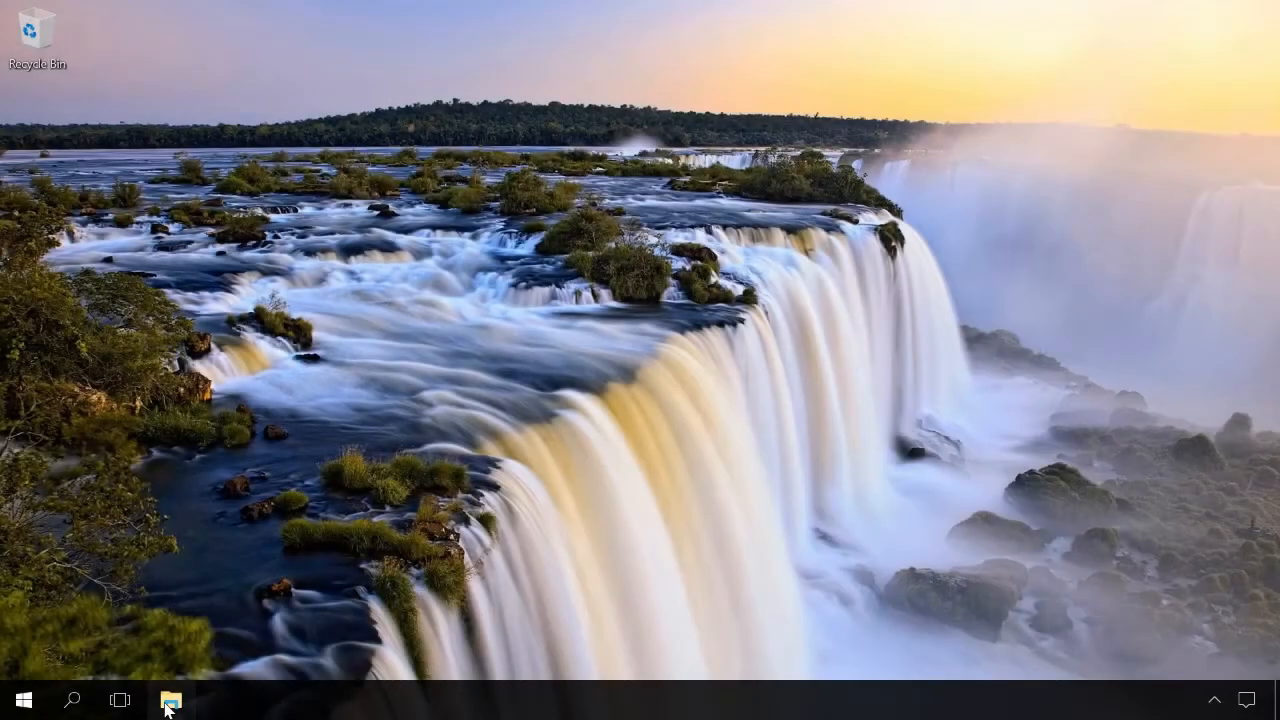
- Open the Recovery (E:) drive in File Explorer and check its WindowsImageBackup folder
click(170, 703)
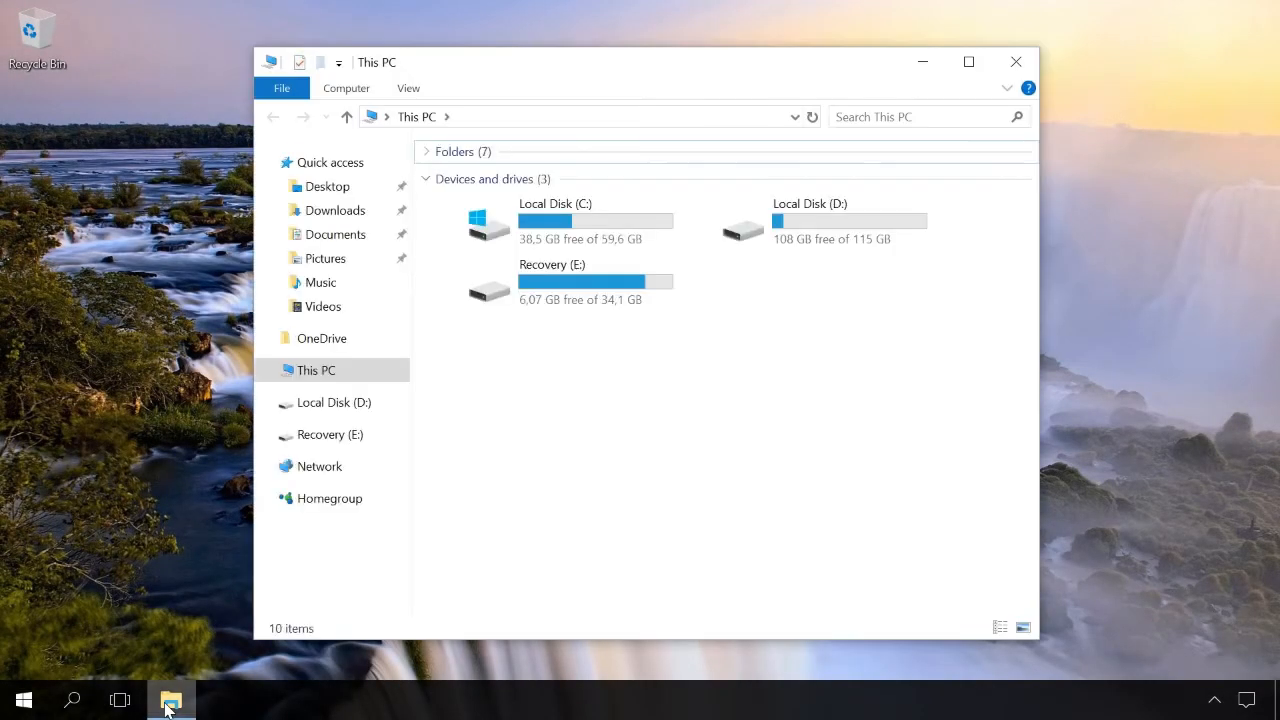
double_click(568, 282)
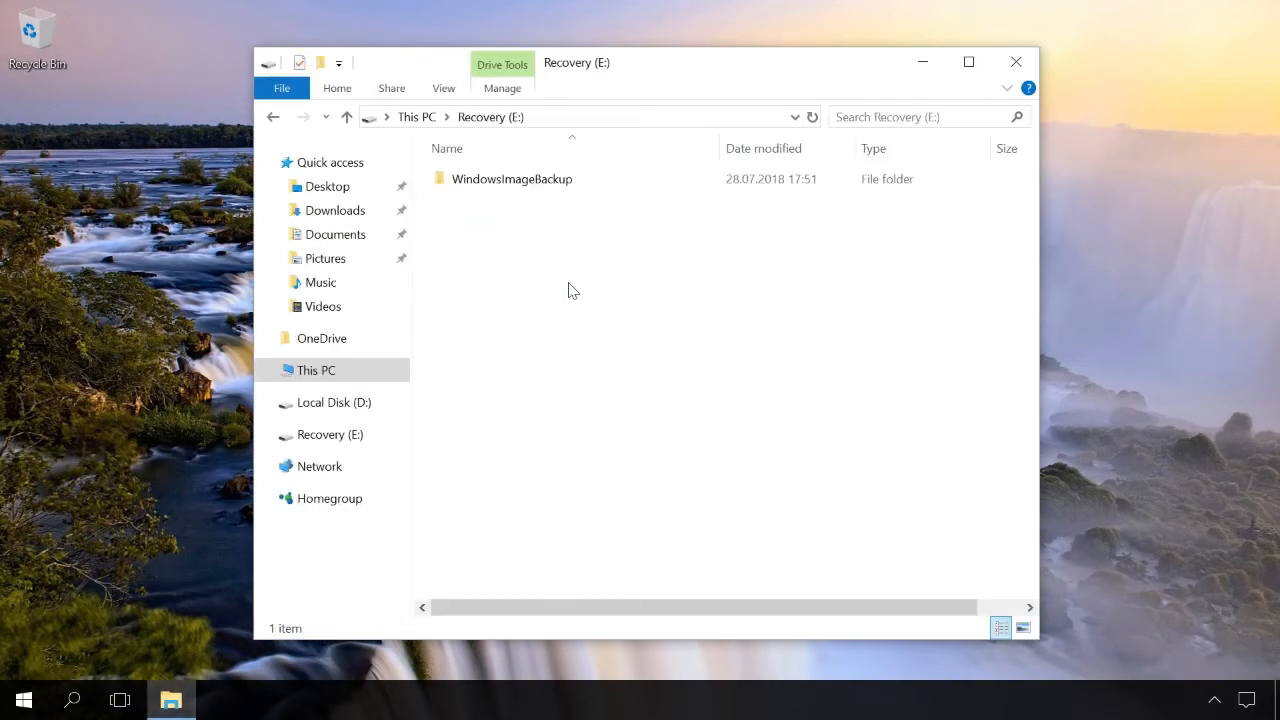
click(524, 186)
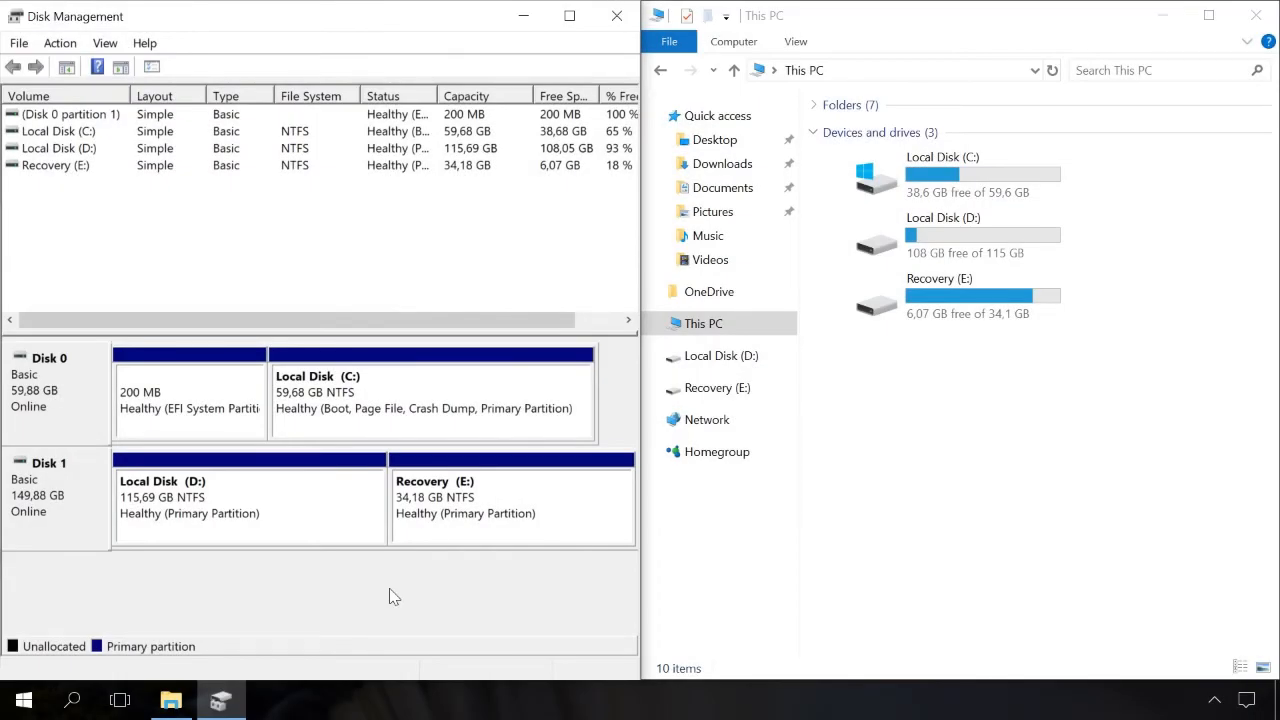
- Remove drive letter E: from the Recovery volume in Disk Management to hide it from File Explorer
right_click(490, 512)
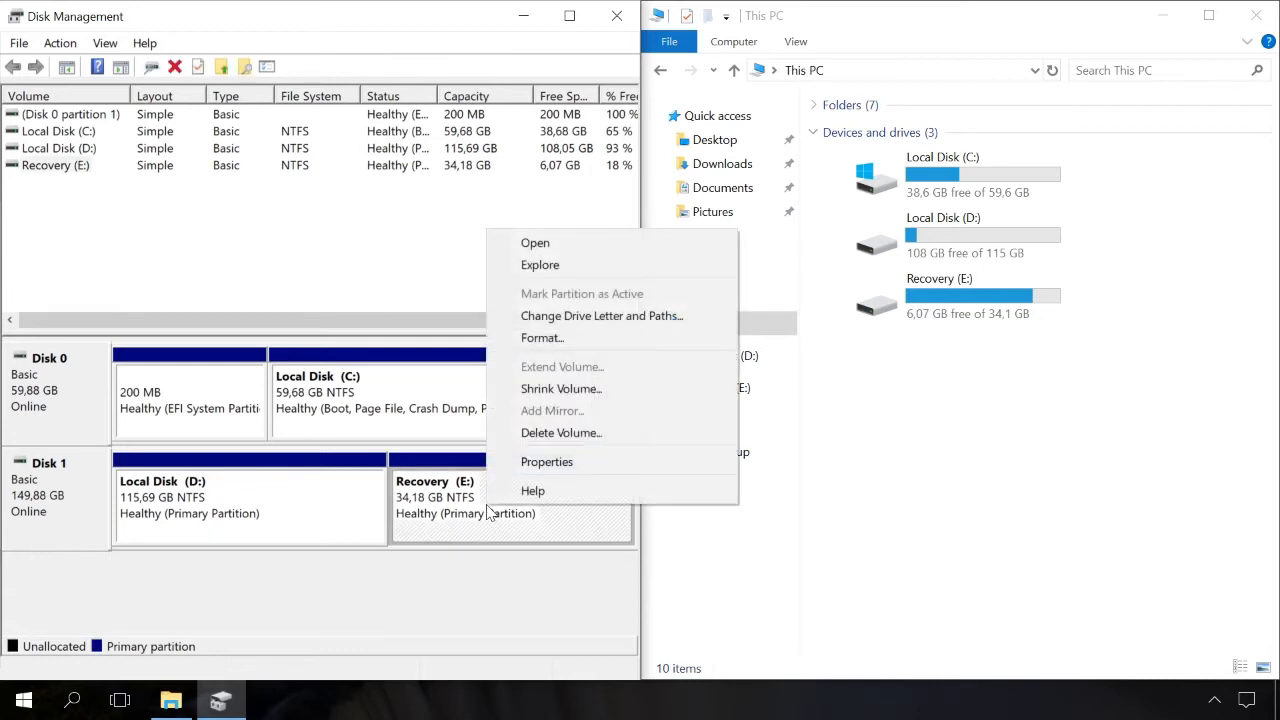
click(592, 316)
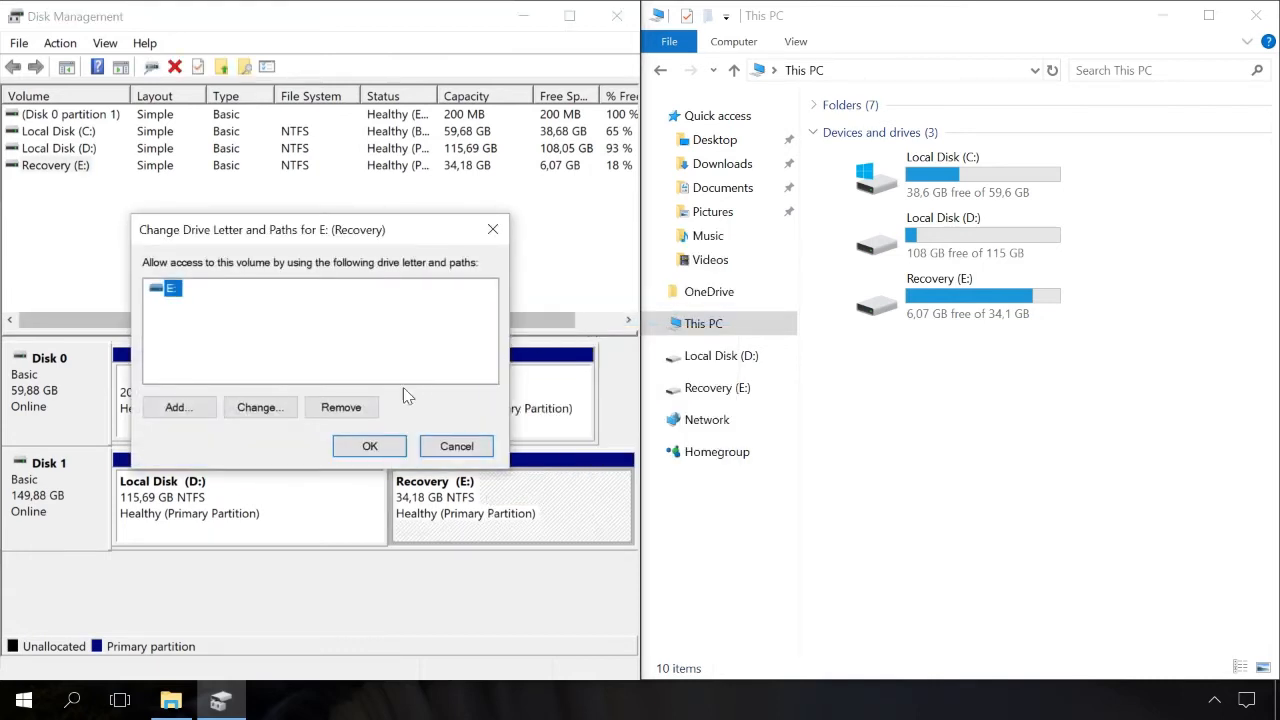
click(357, 409)
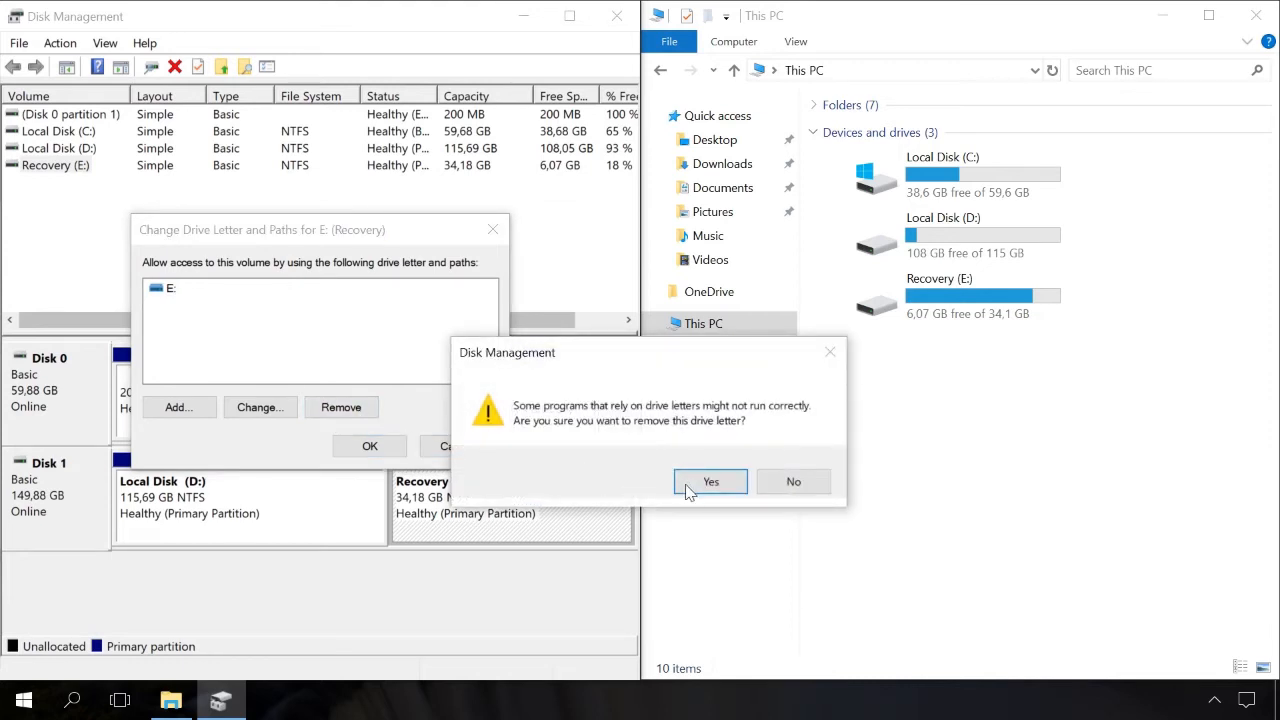
click(690, 488)
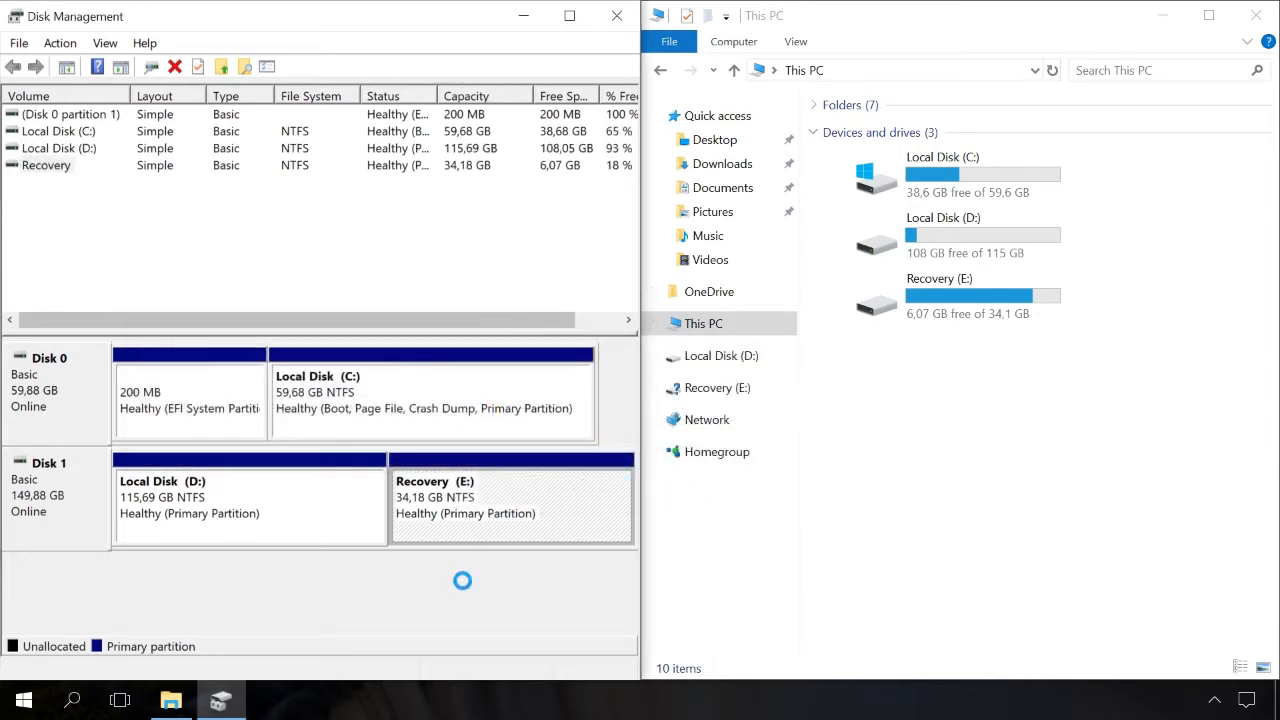
click(867, 365)
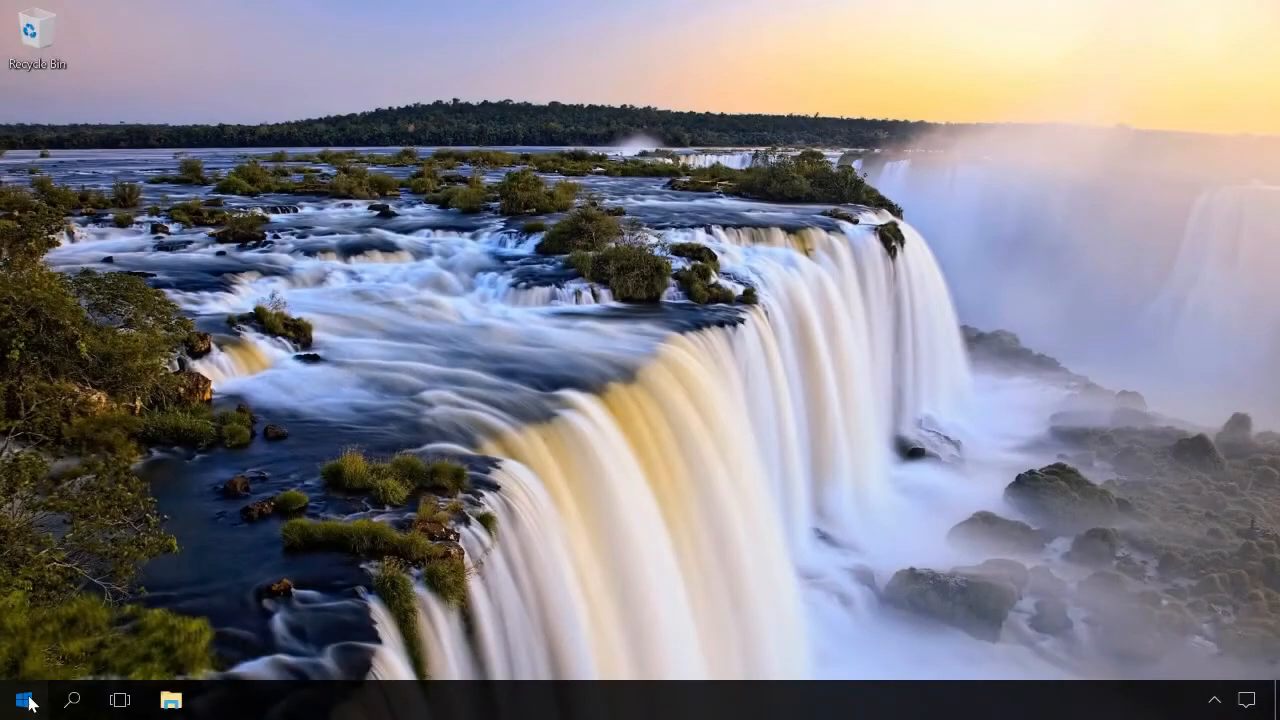
- Open the Recovery page under Update & Security in Windows Settings
click(26, 700)
click(24, 612)
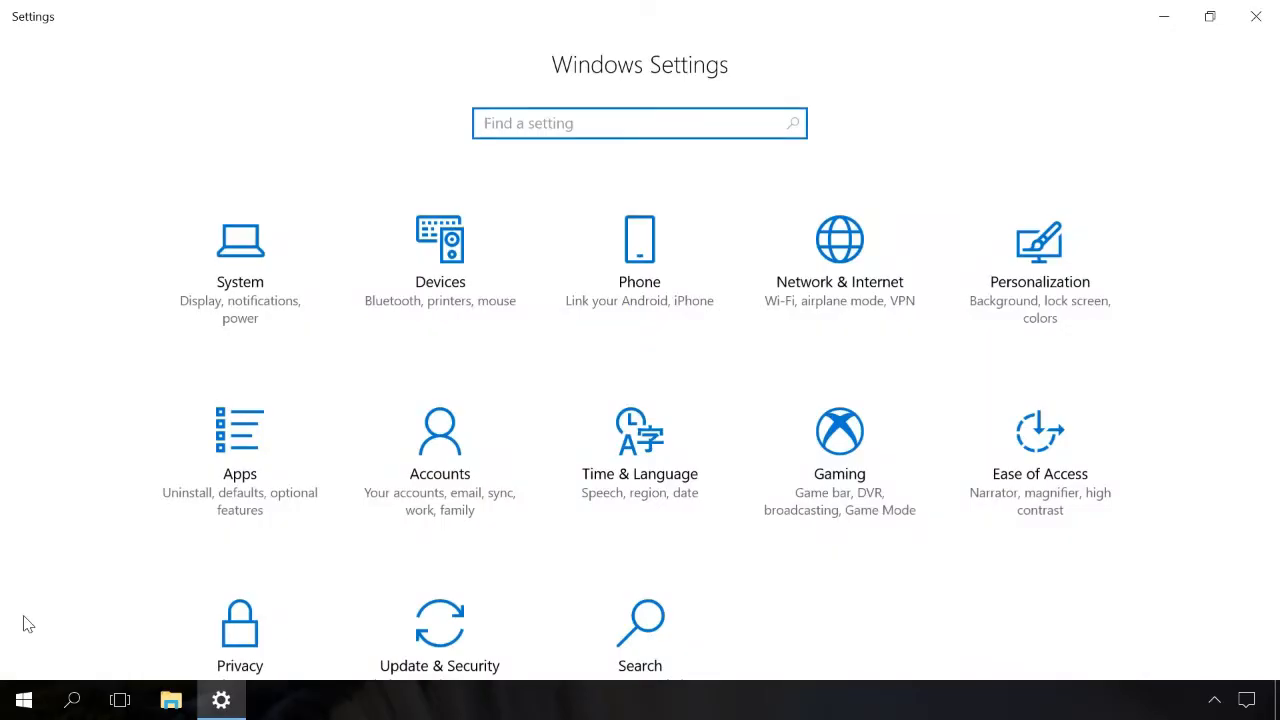
scroll(28, 624, down, 2)
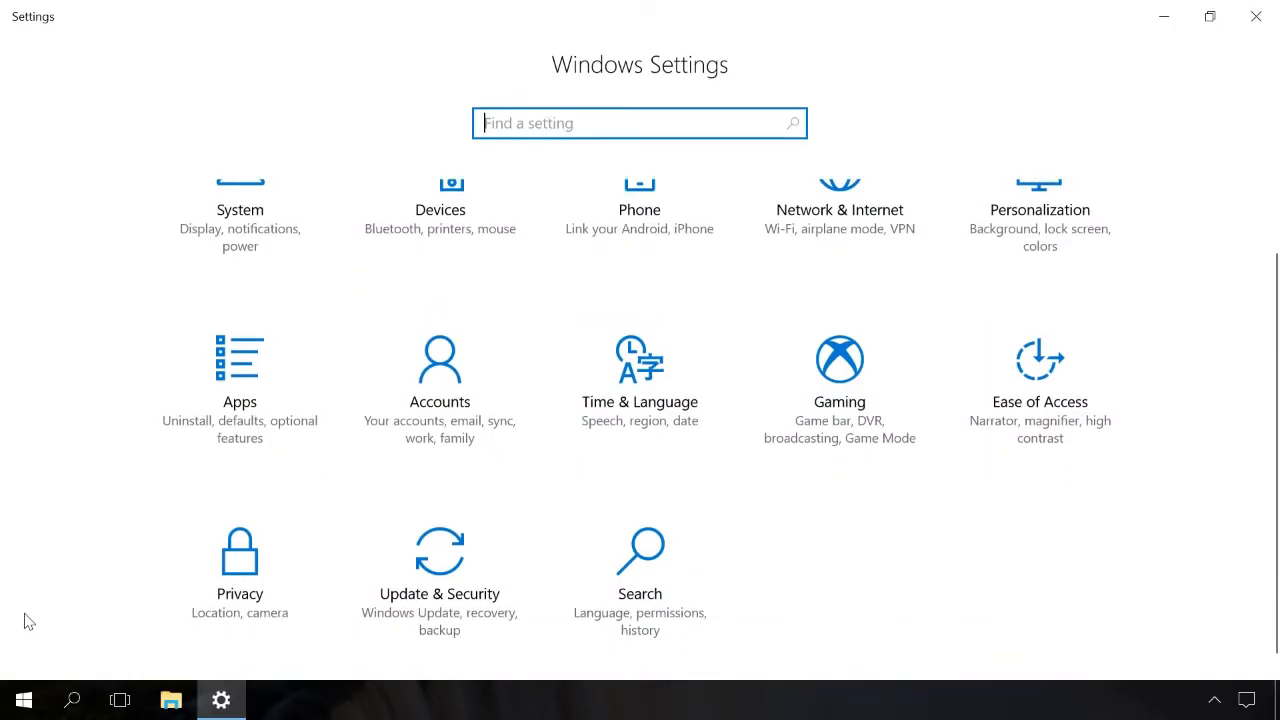
click(425, 558)
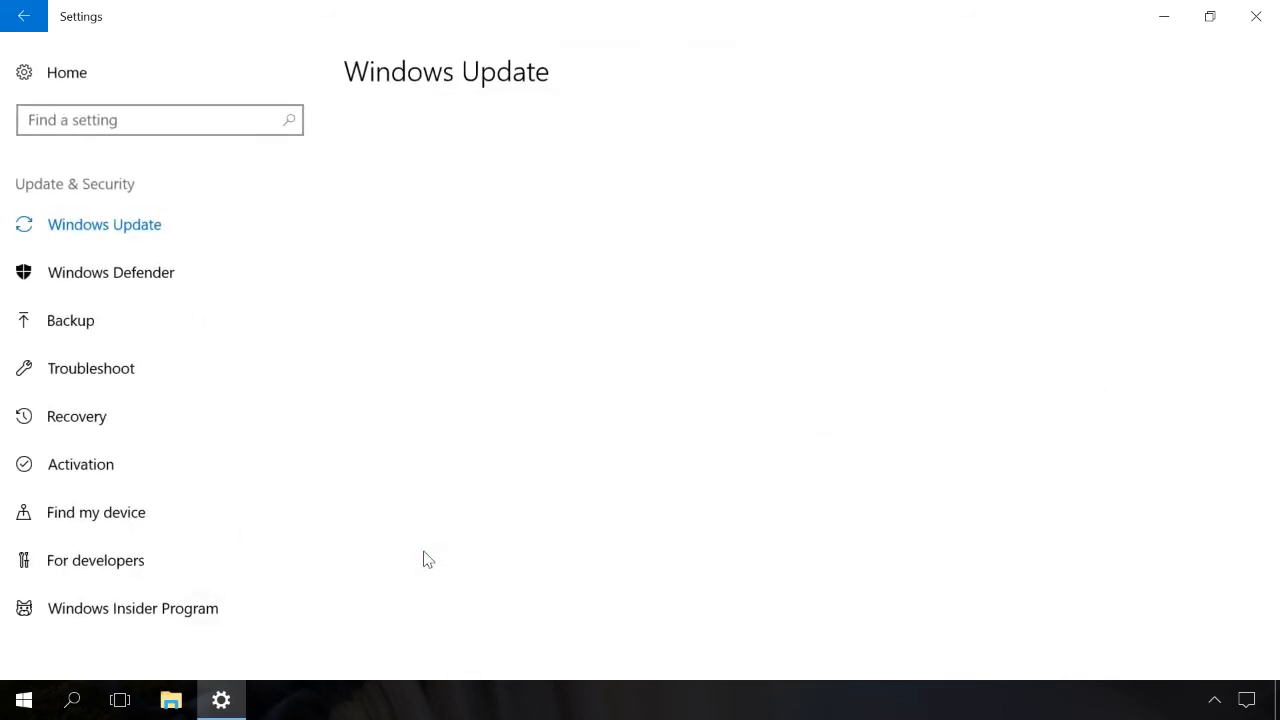
click(112, 425)
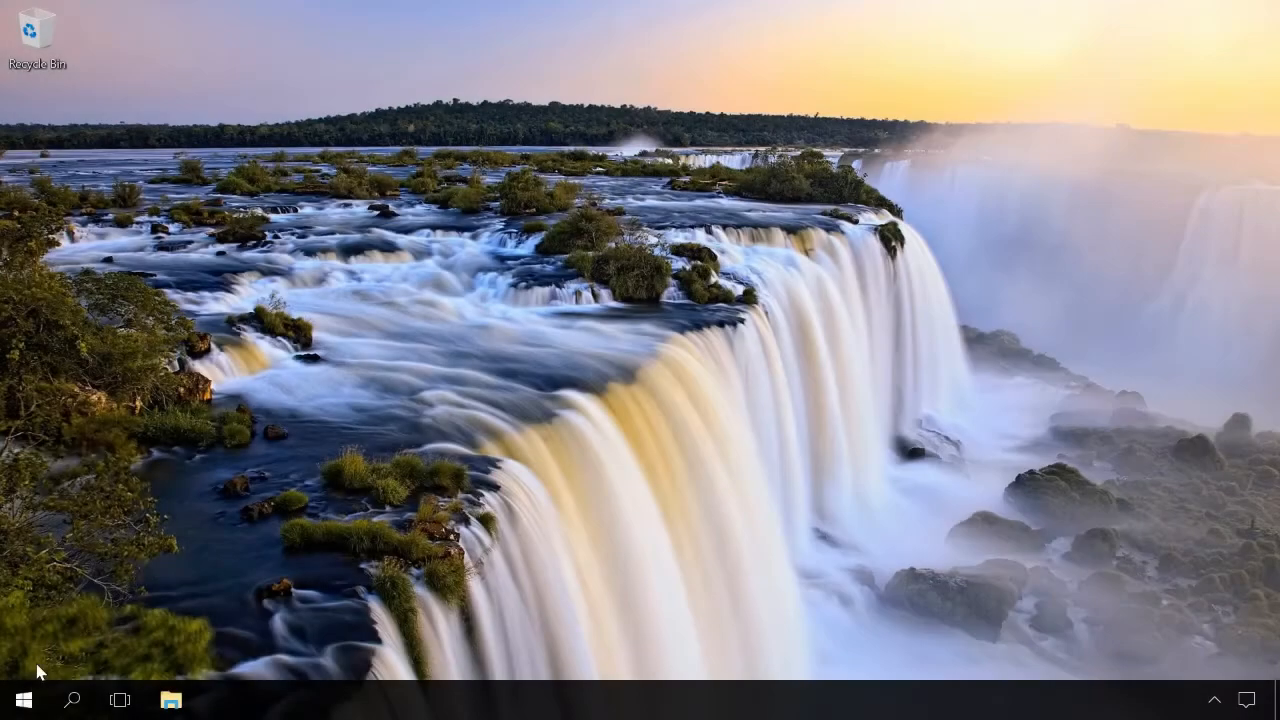
- Restart the computer from the desktop to reach the recovery environment
right_click(24, 702)
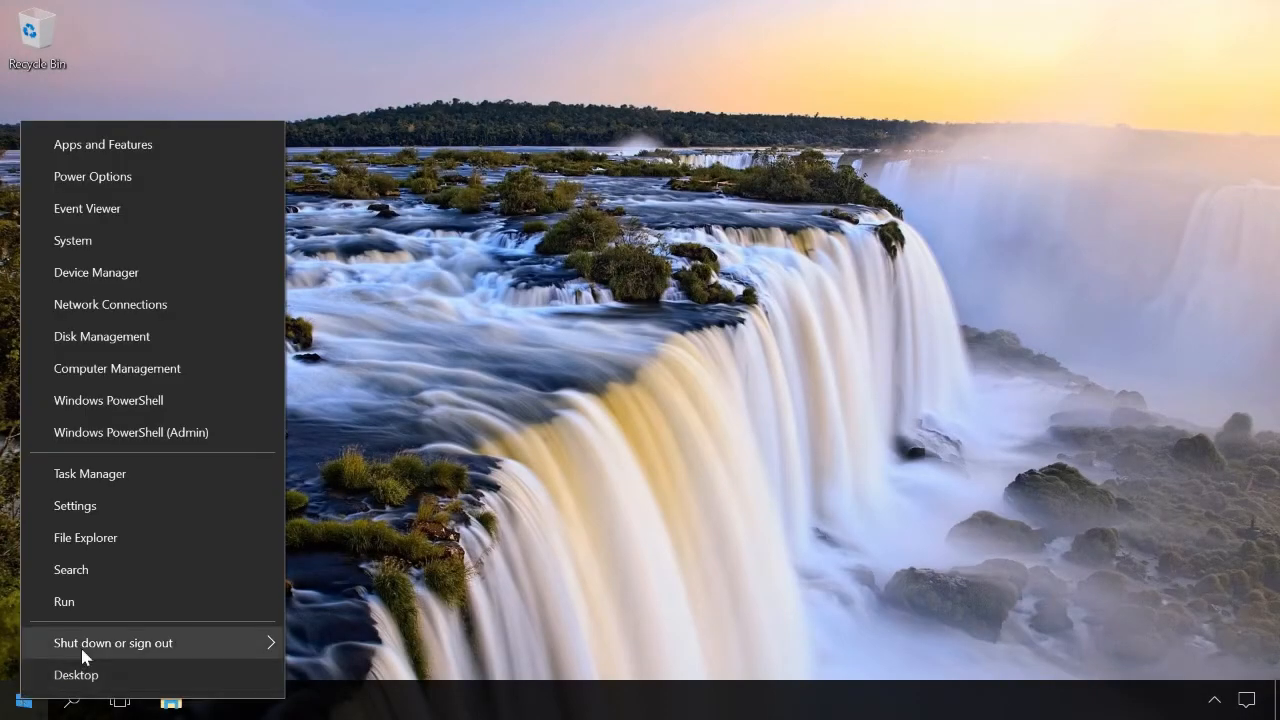
mouse_move(86, 652)
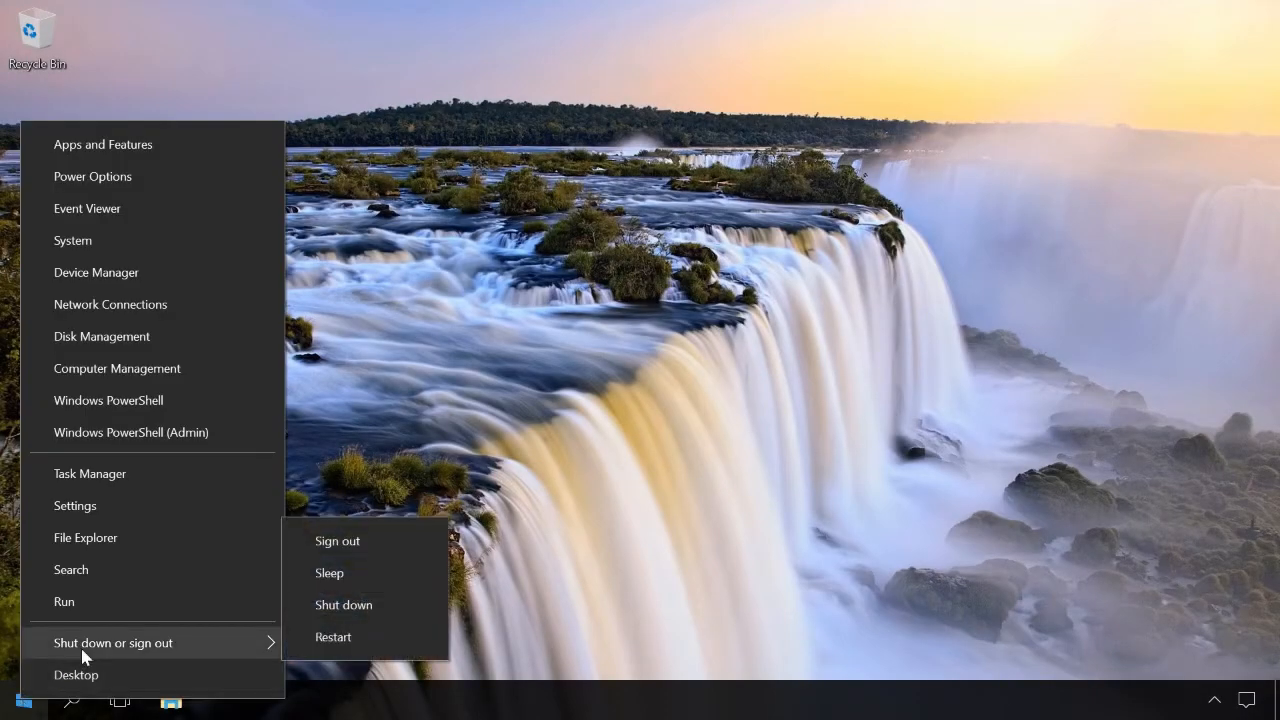
click(333, 637)
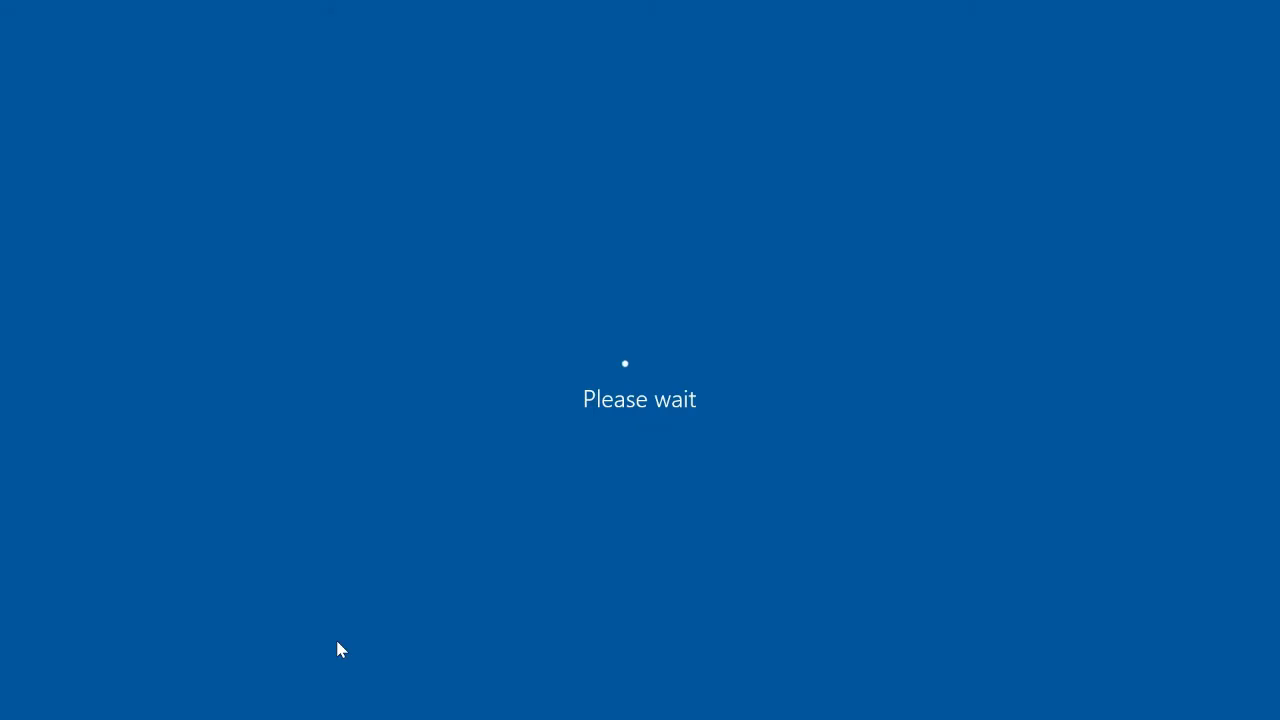
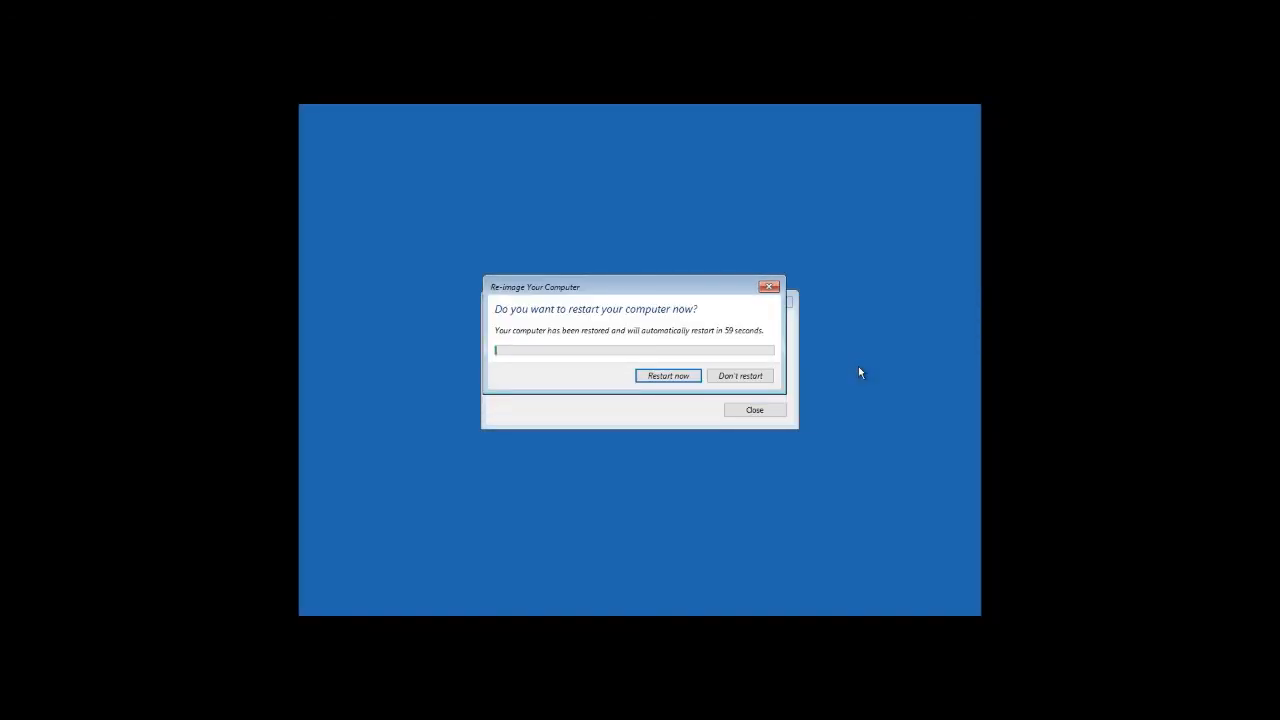
- Restart the computer immediately to finish the system image restore
click(674, 376)
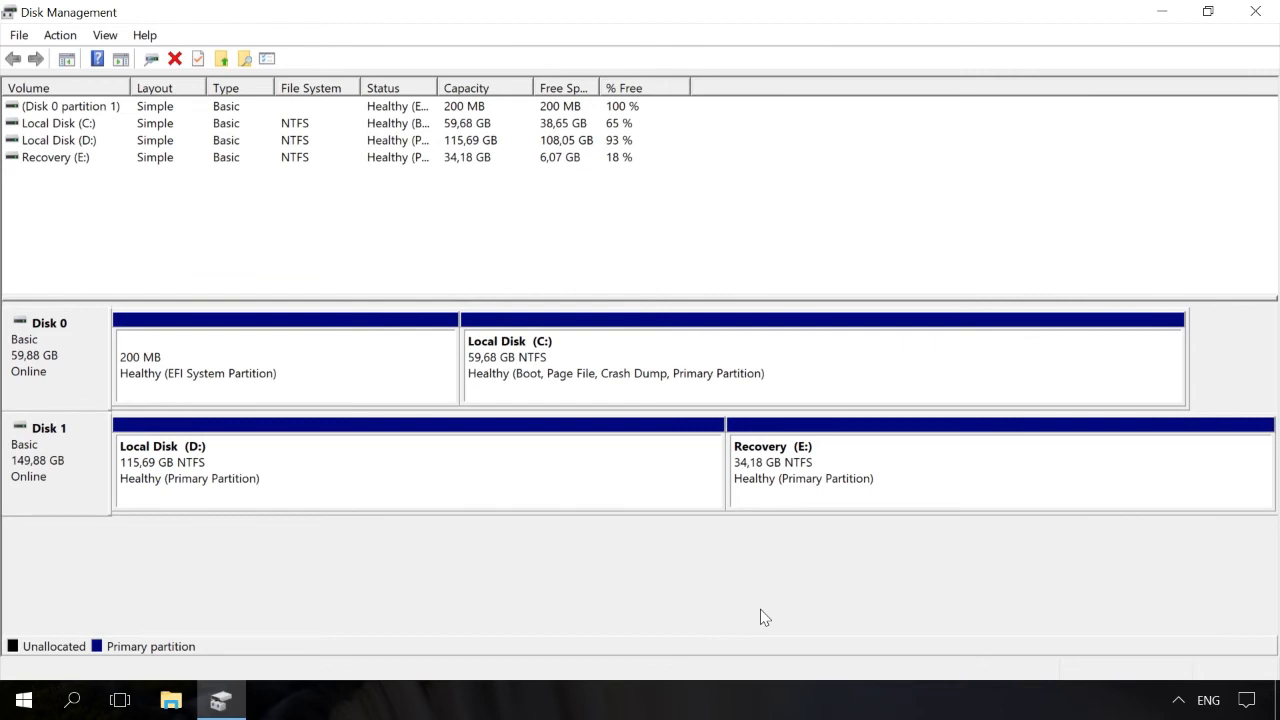
- Delete the Recovery (E:) volume from Disk 1 in Disk Management
click(895, 475)
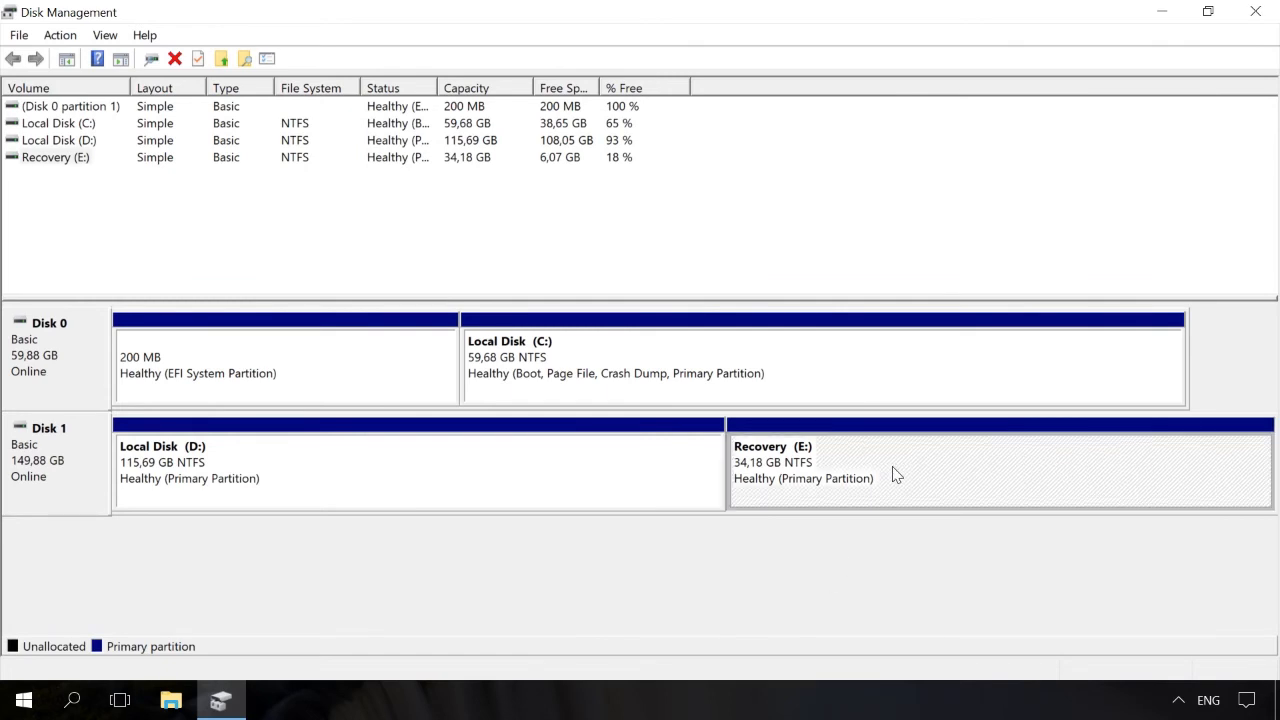
right_click(895, 475)
click(950, 396)
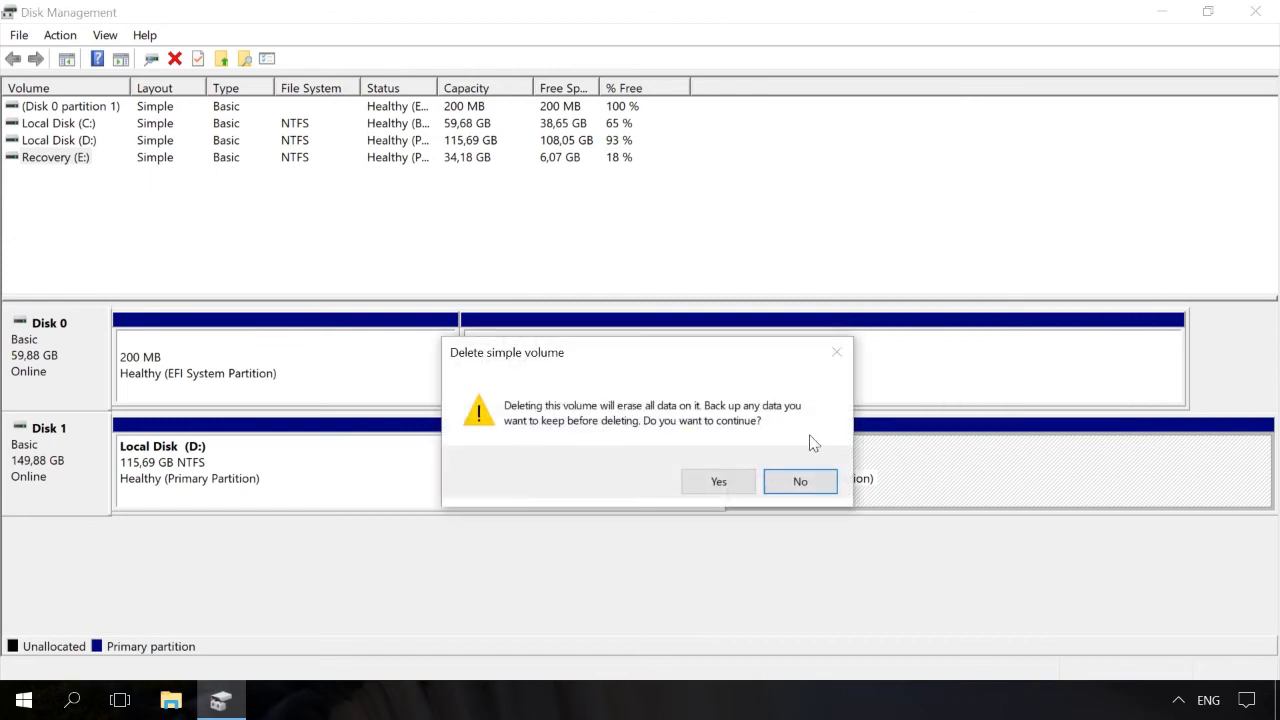
click(719, 481)
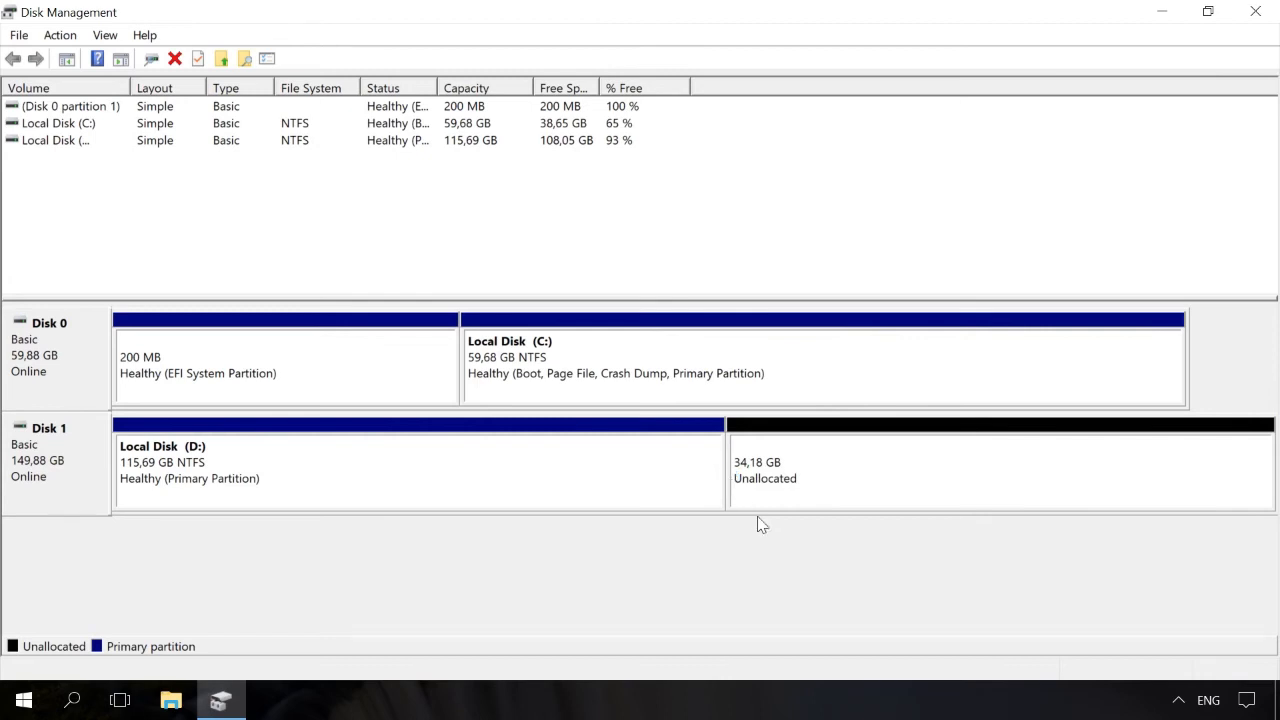
- Extend Local Disk (D:) with the full 35000 MB of adjacent unallocated space on Disk 1
click(934, 478)
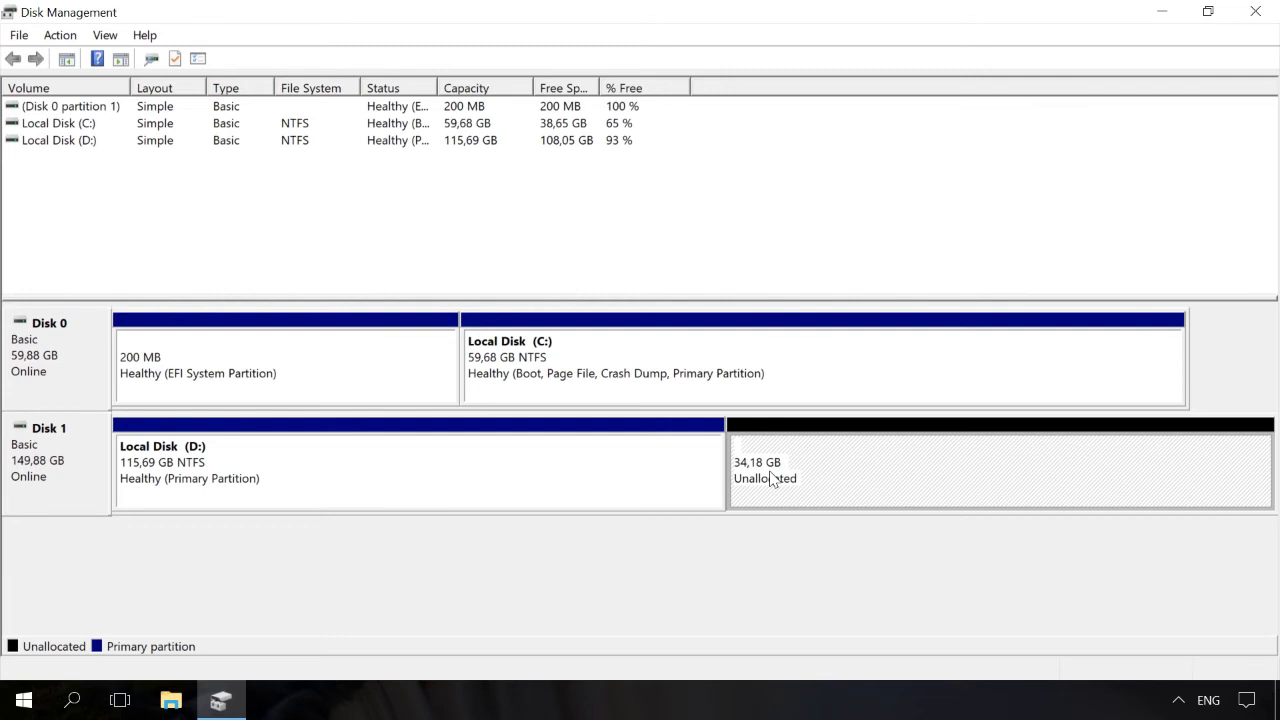
click(632, 482)
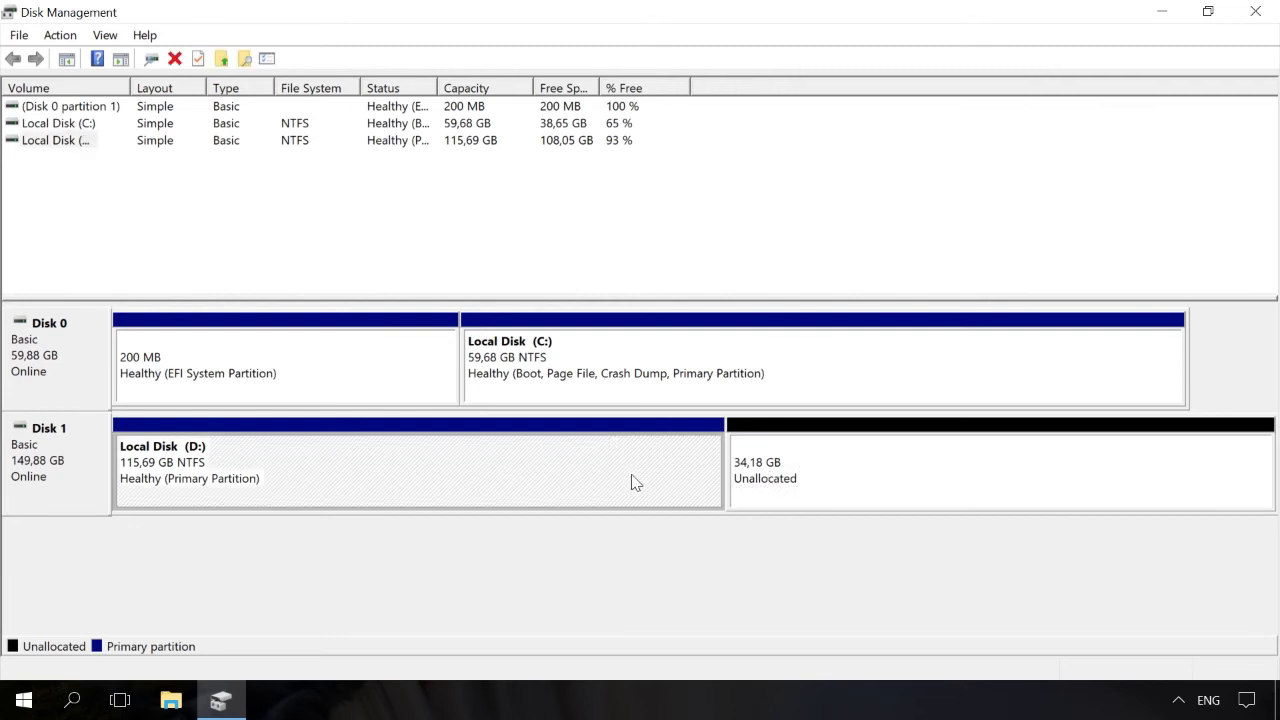
right_click(632, 482)
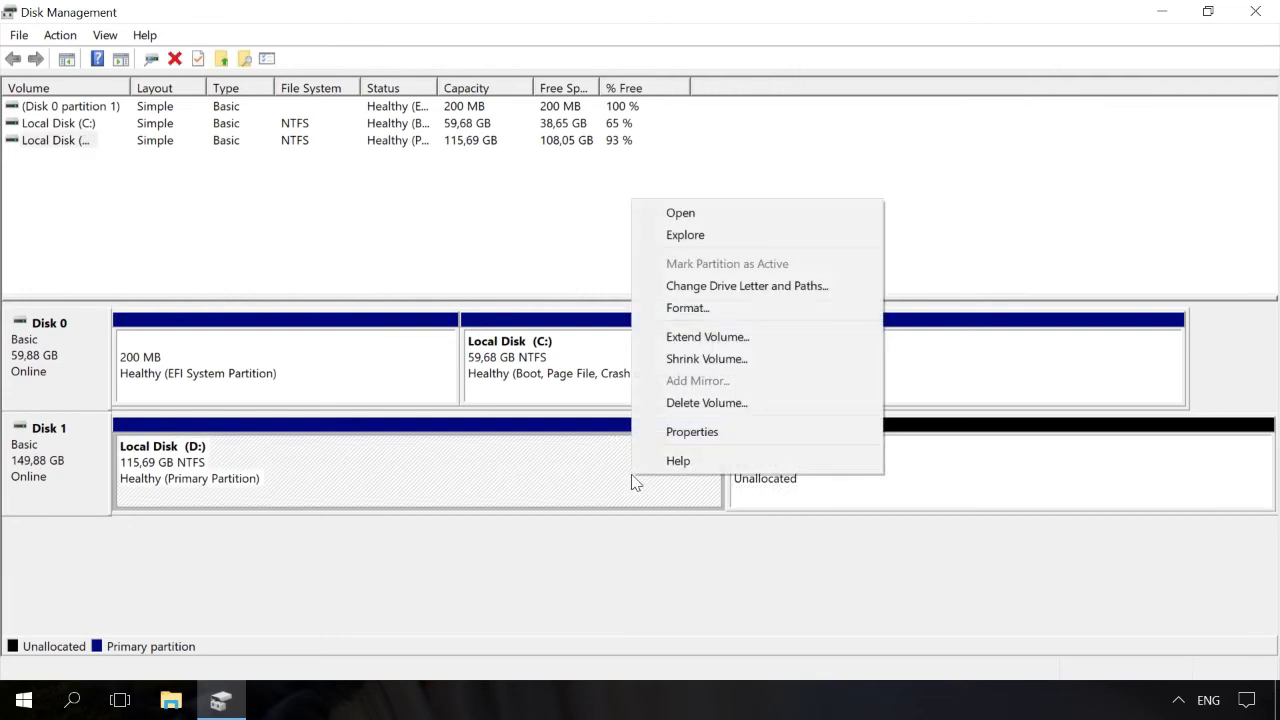
click(703, 340)
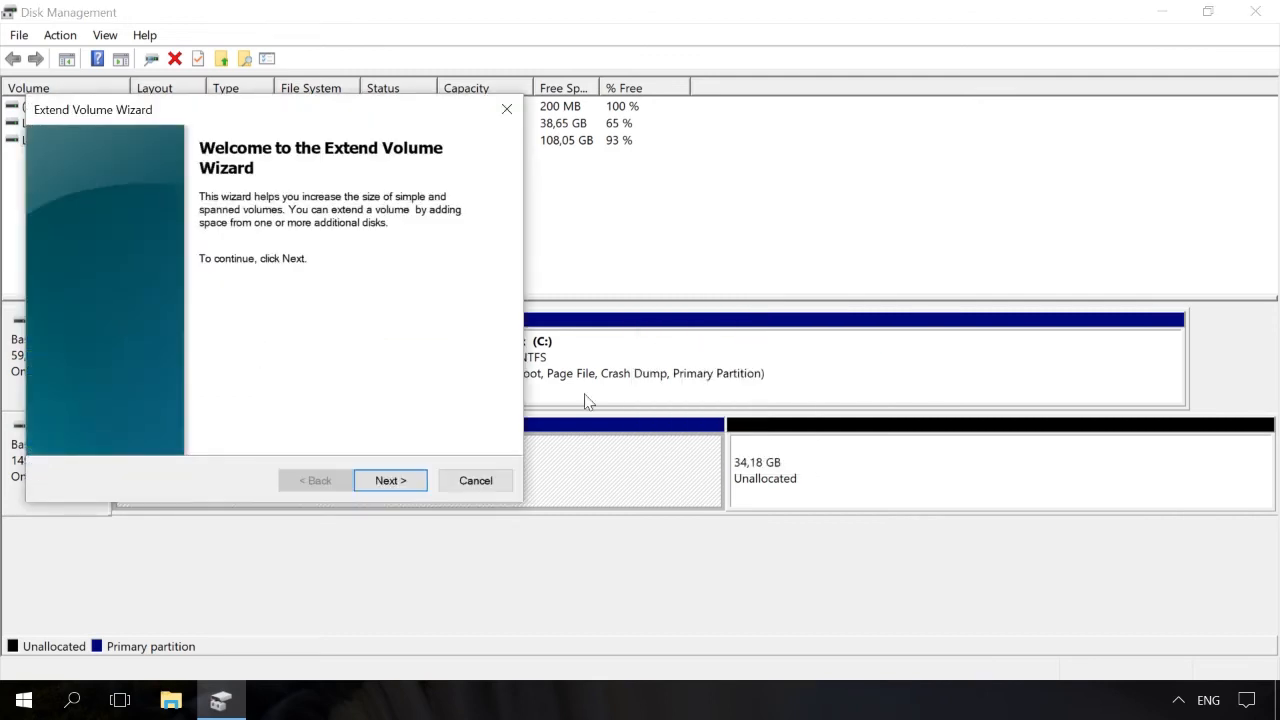
click(391, 481)
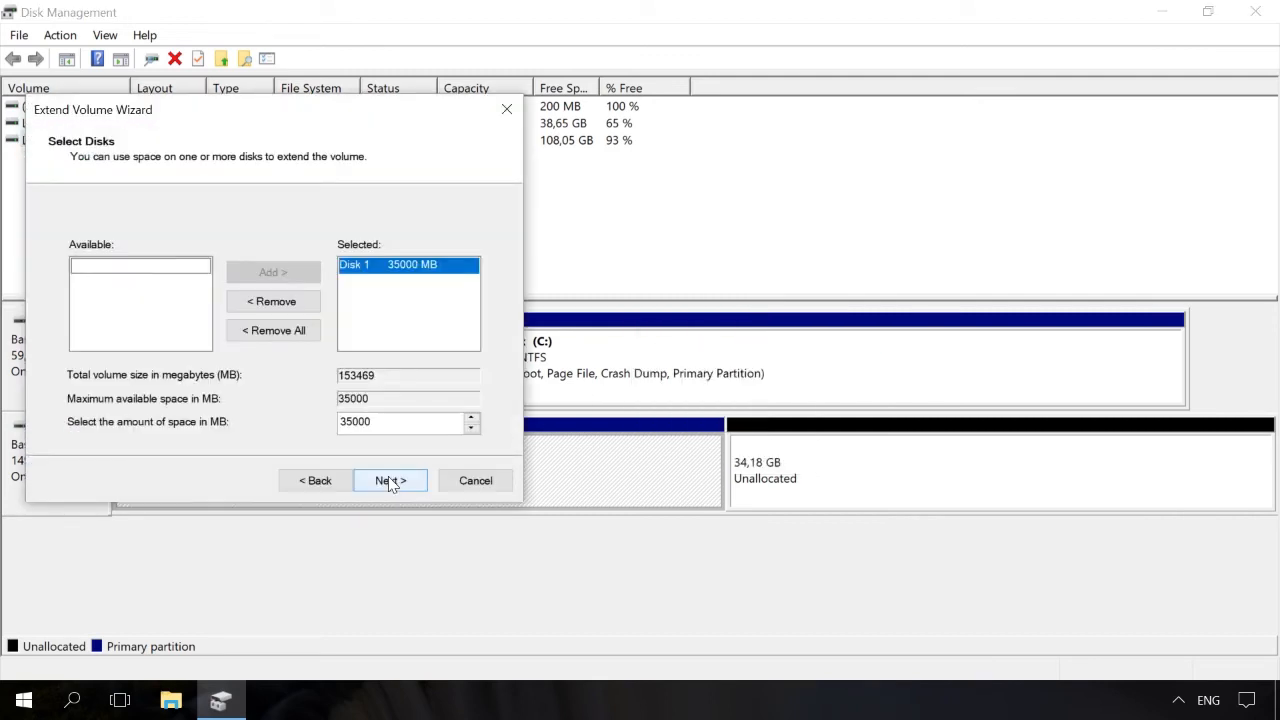
click(391, 481)
click(391, 481)
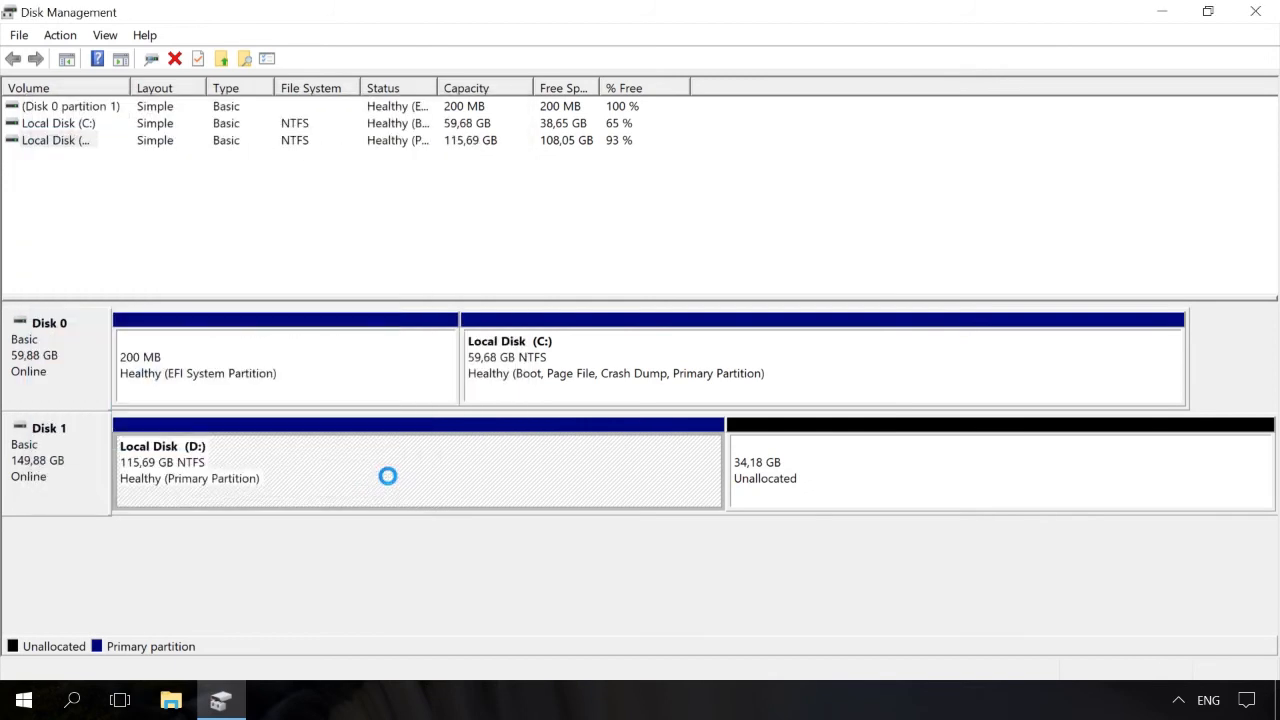
click(391, 484)
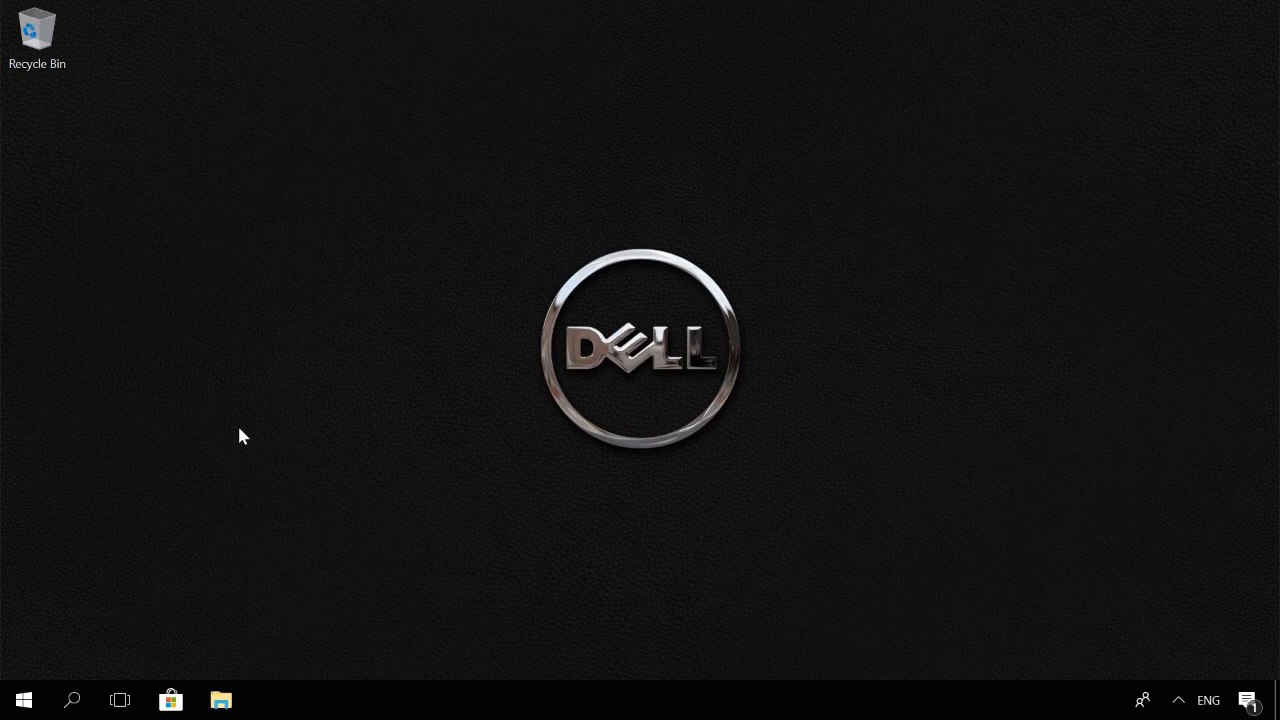
- Find Command Prompt with a search for cmd and run it as administrator
click(72, 700)
text(cmd)
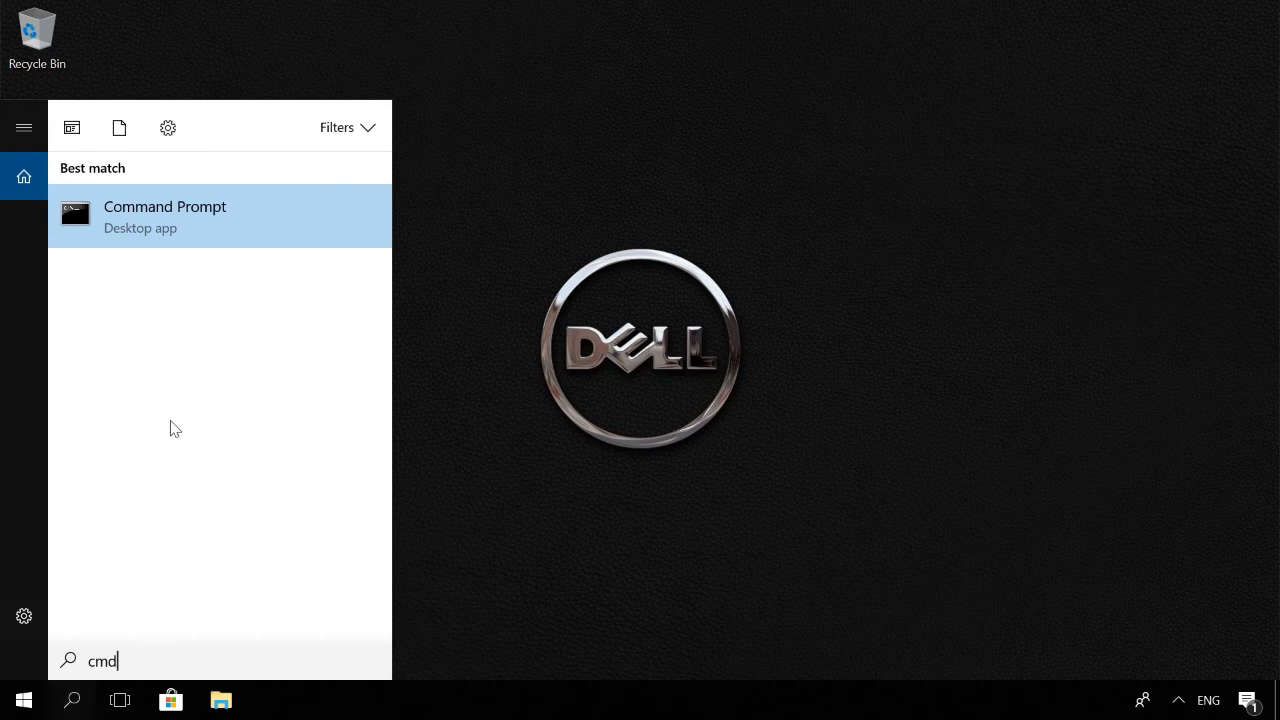
right_click(196, 240)
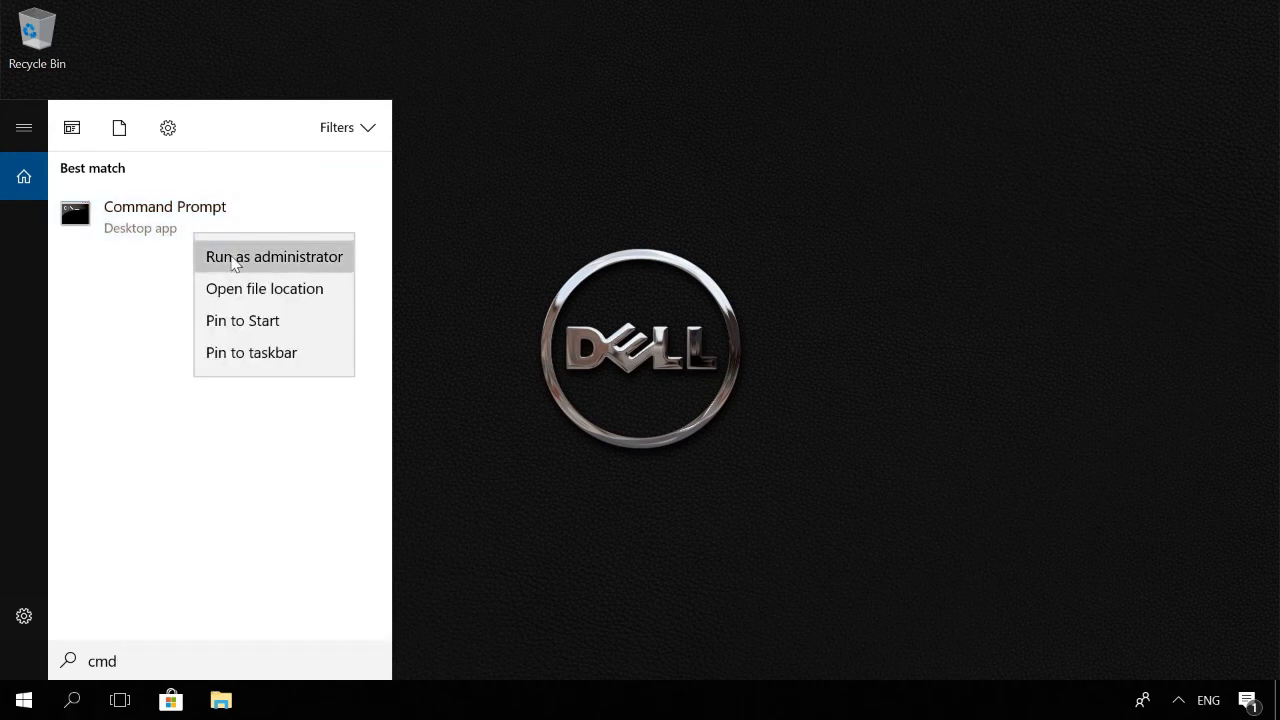
click(230, 258)
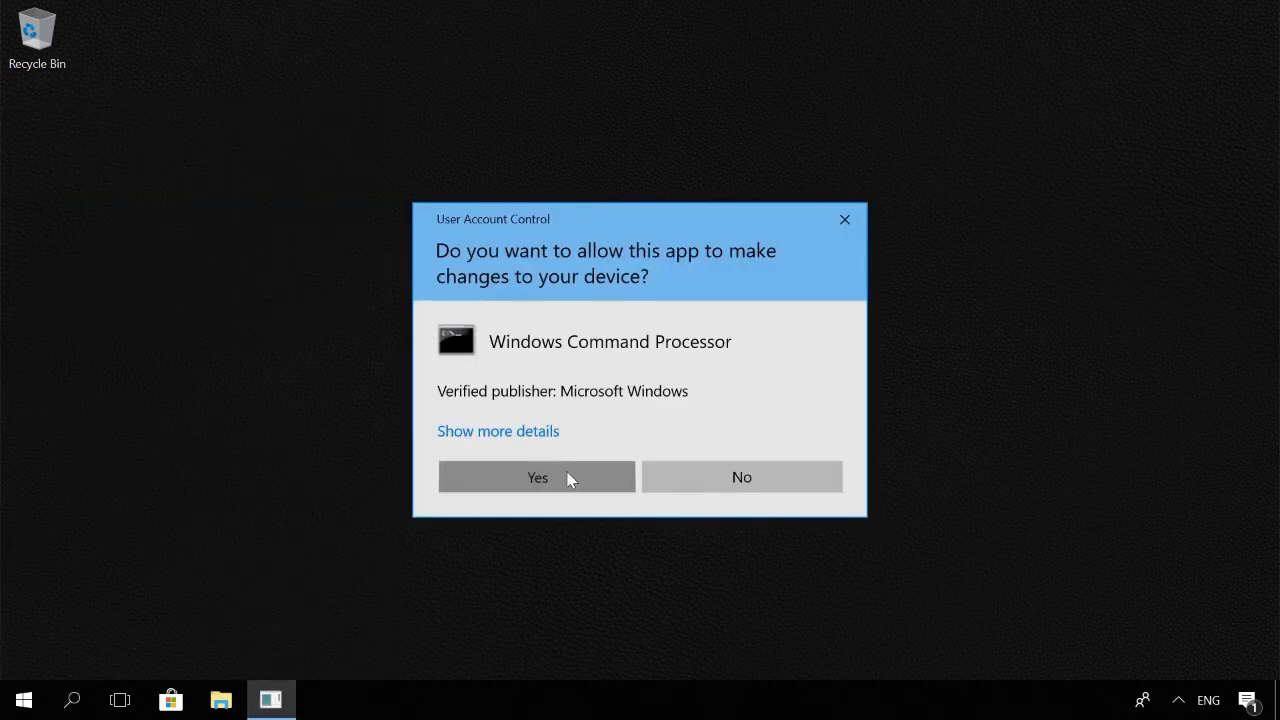
click(567, 478)
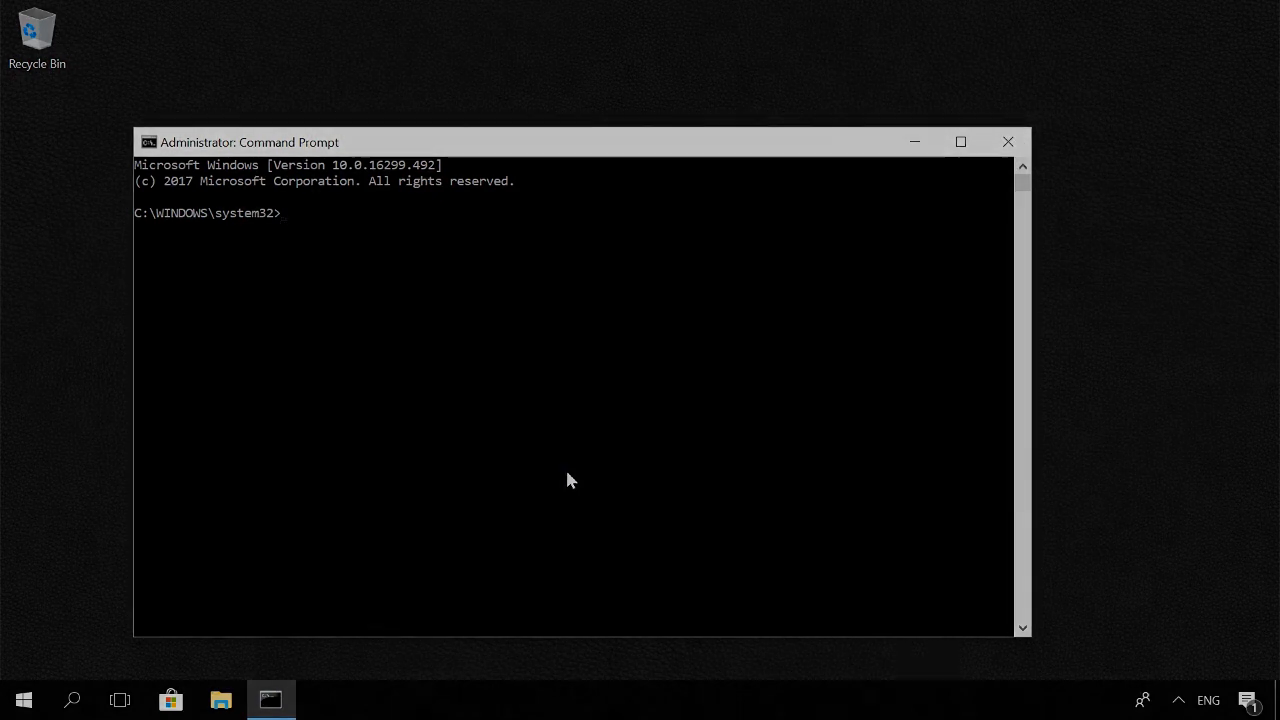
- Start diskpart and list the computer's disks
text(diskpa)
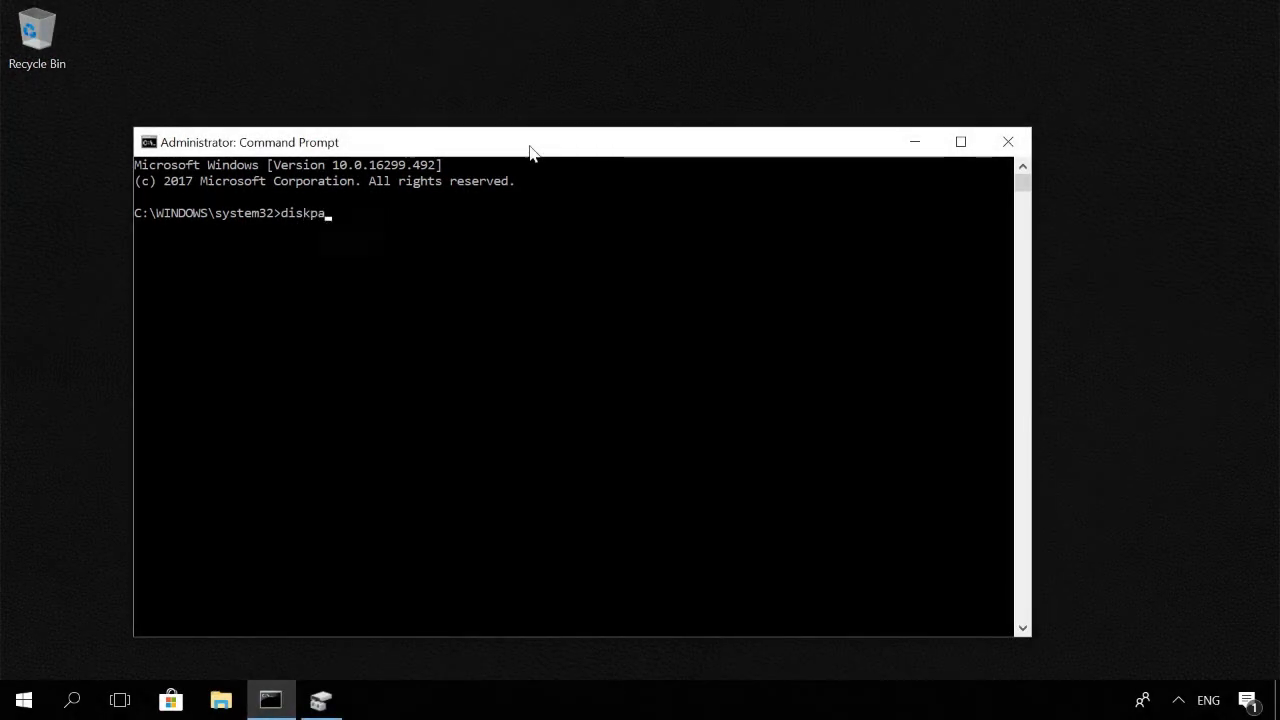
text(rt)
key(Return)
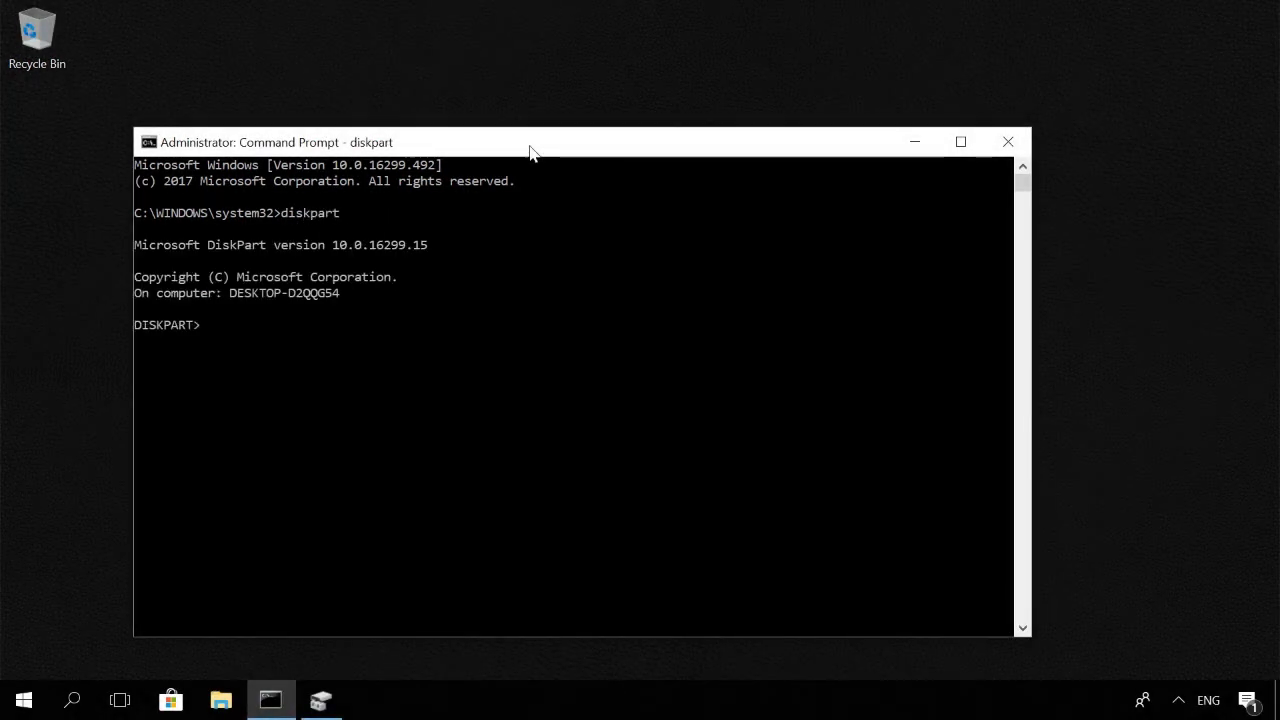
text(list disk)
key(Return)
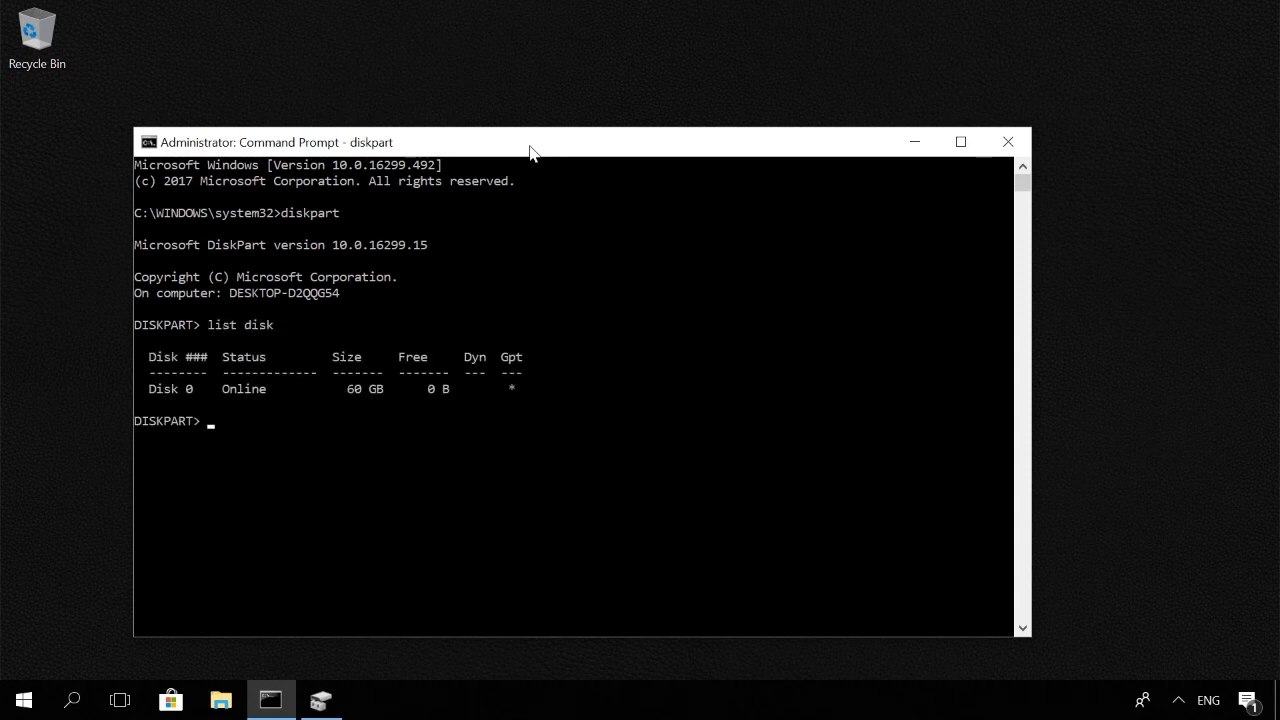
- Select disk 0 in diskpart and list its partitions
text(select disk 0)
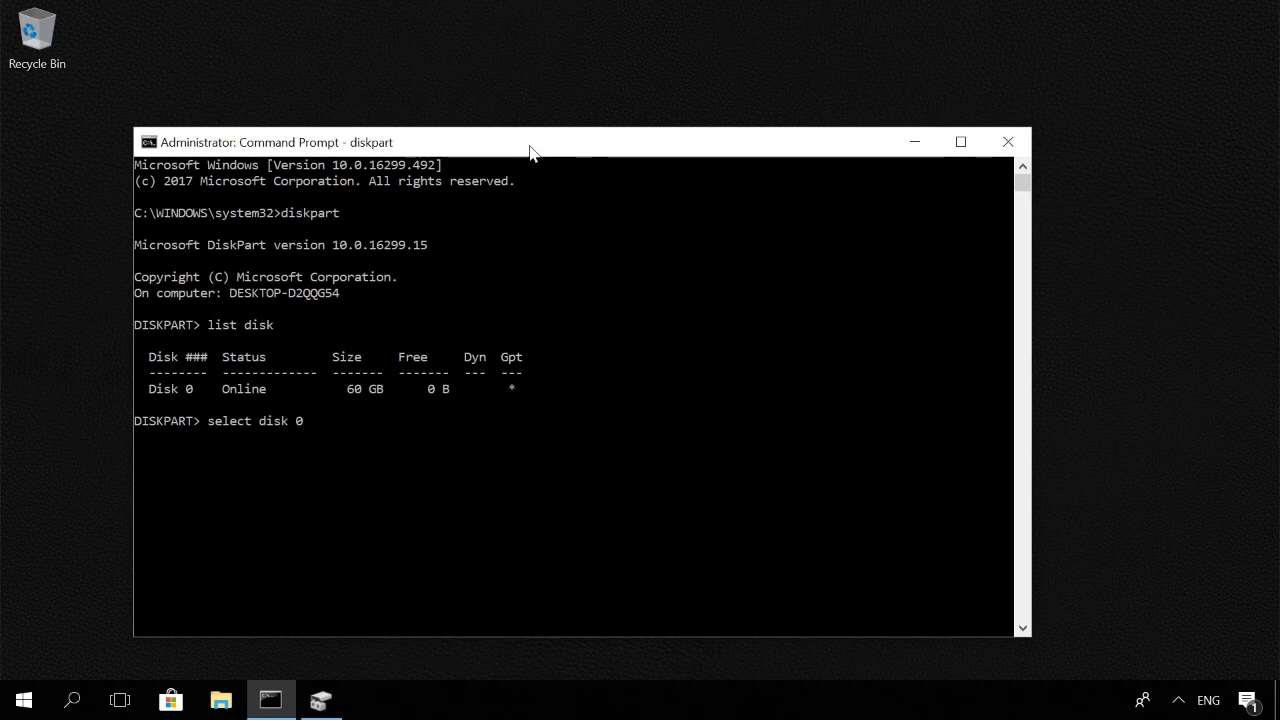
key(Return)
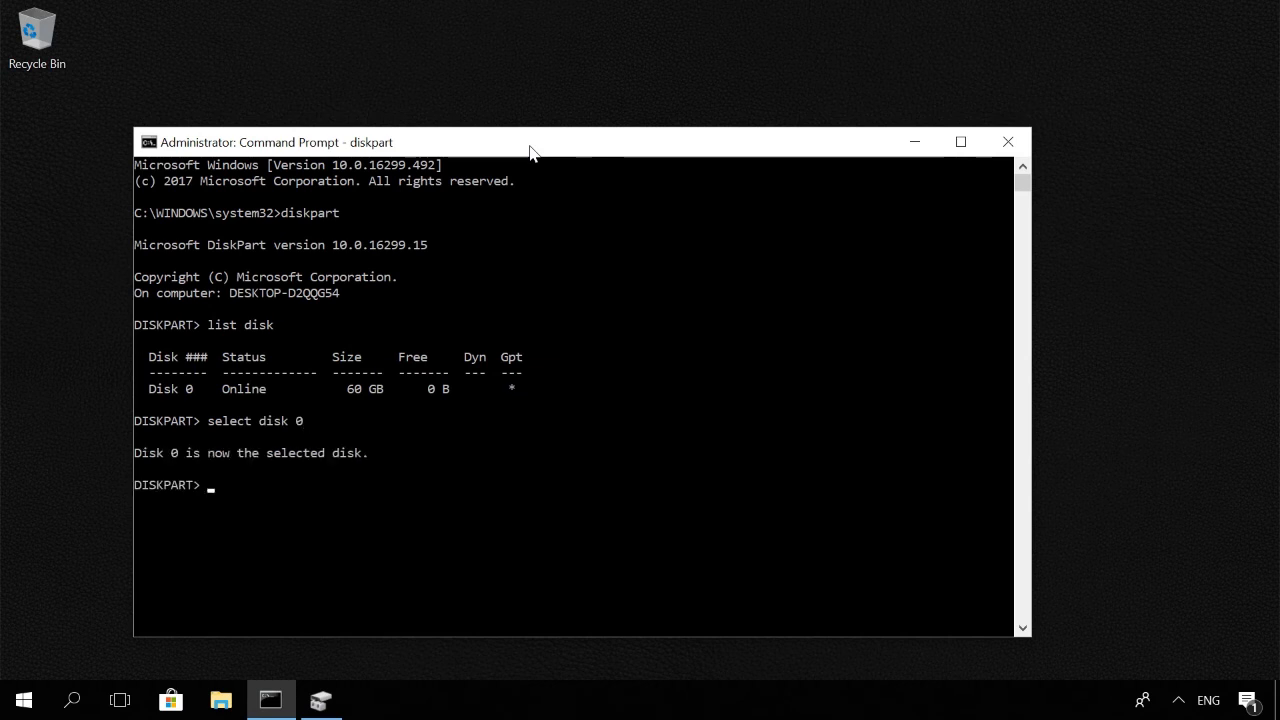
text(list par)
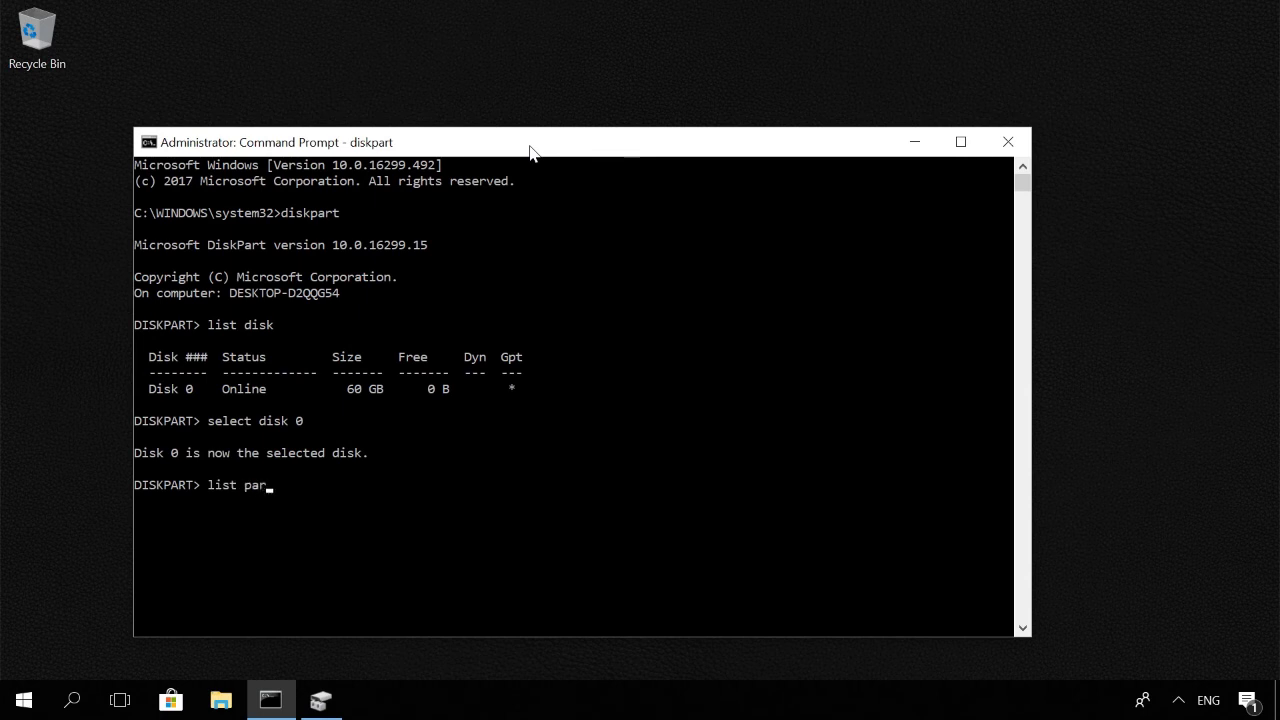
text(tition)
key(Return)
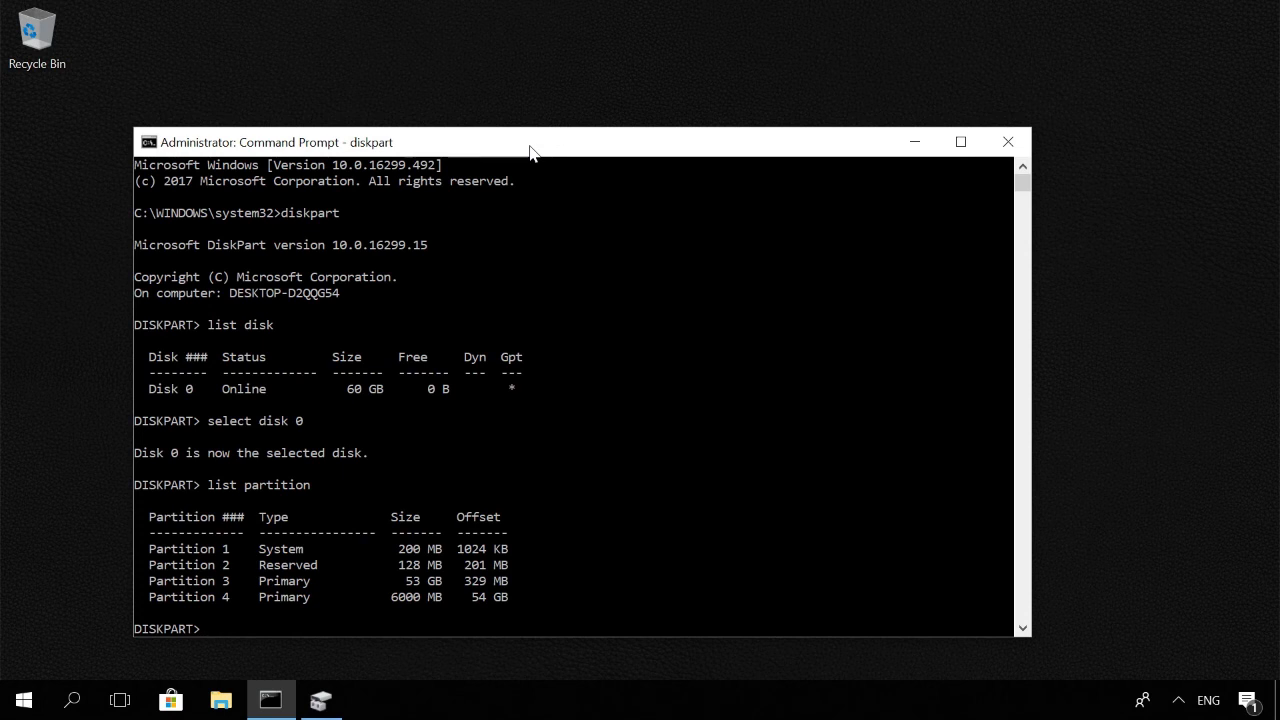
- Select partition 4 and remove it with the delete partition override command
text(select partition 4)
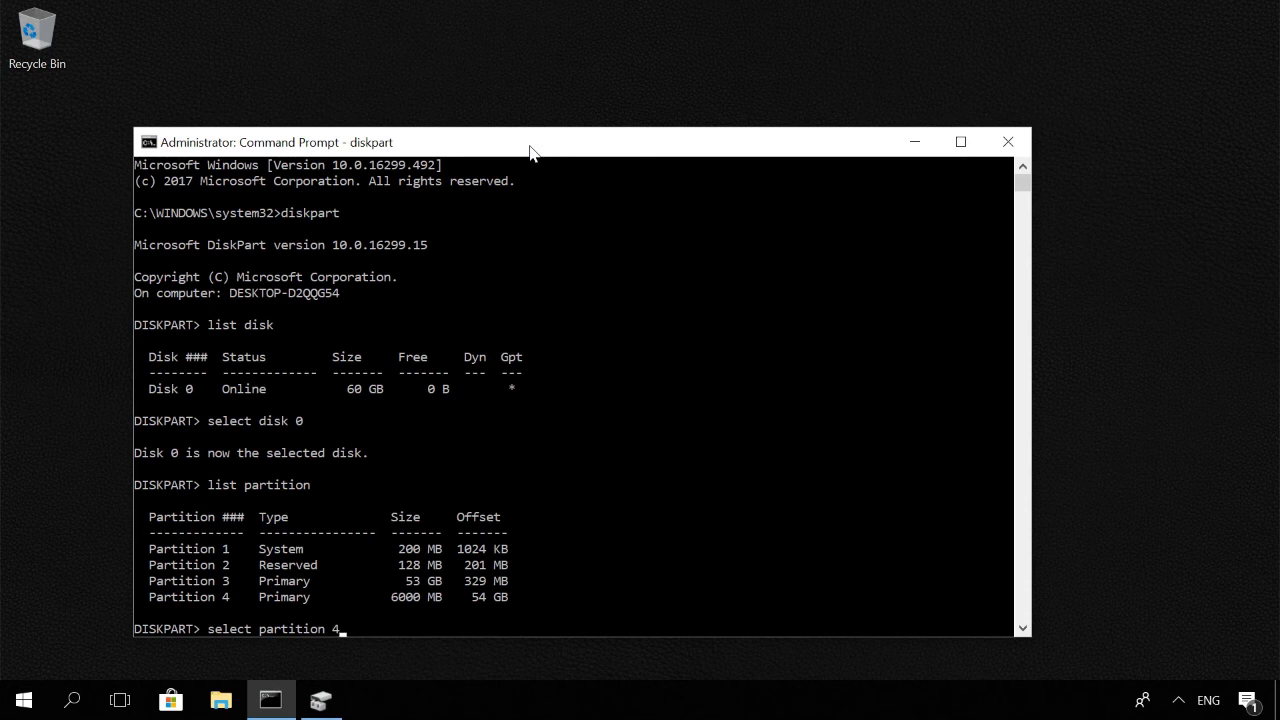
key(Return)
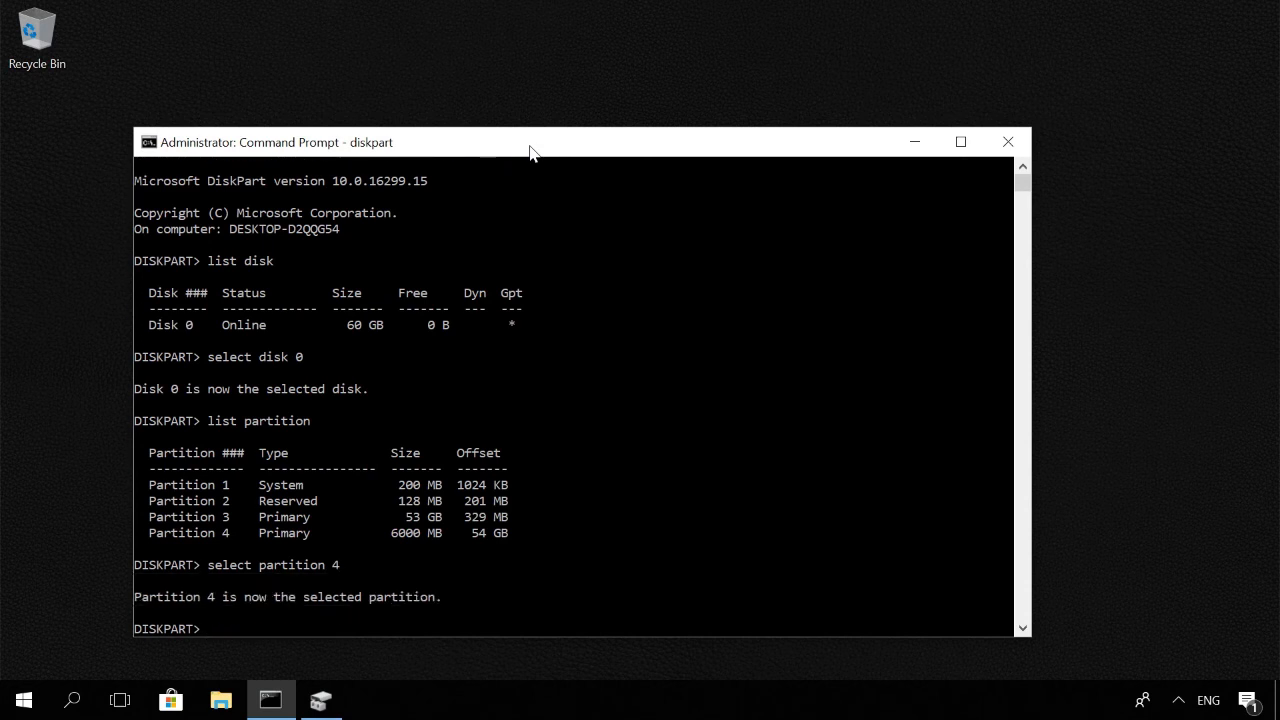
text(delete partition ov)
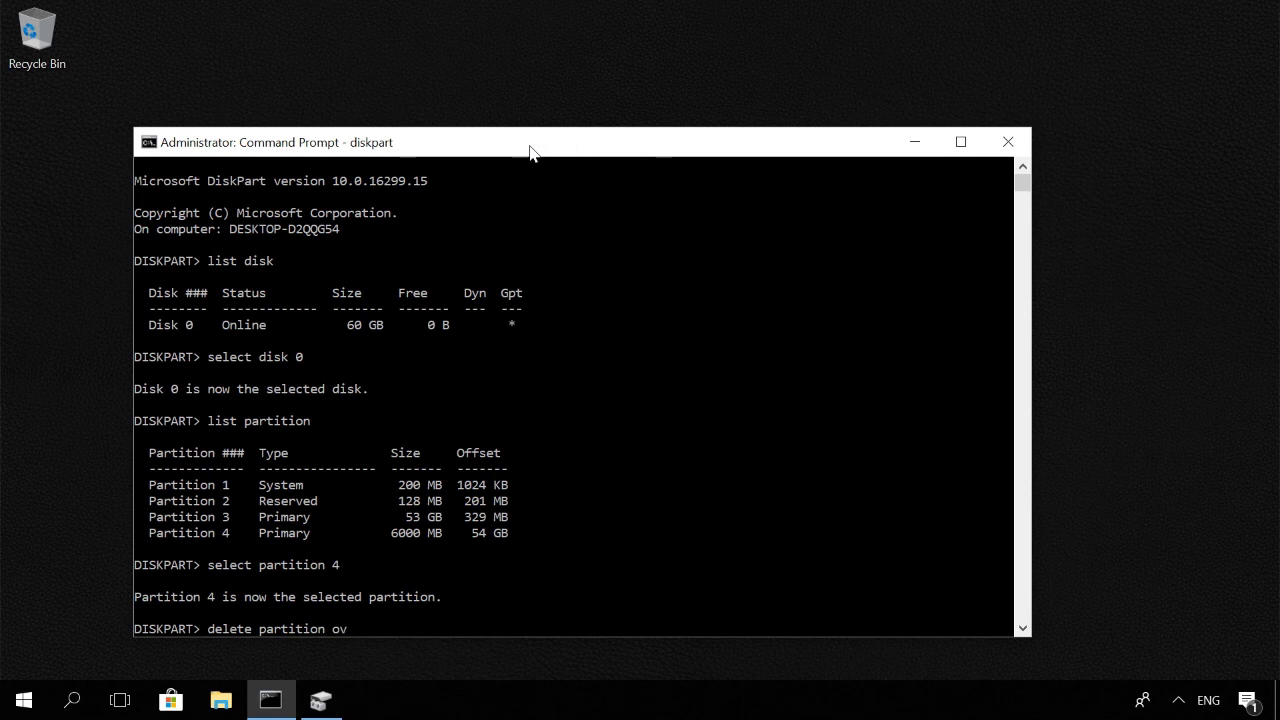
text(erride)
key(Return)
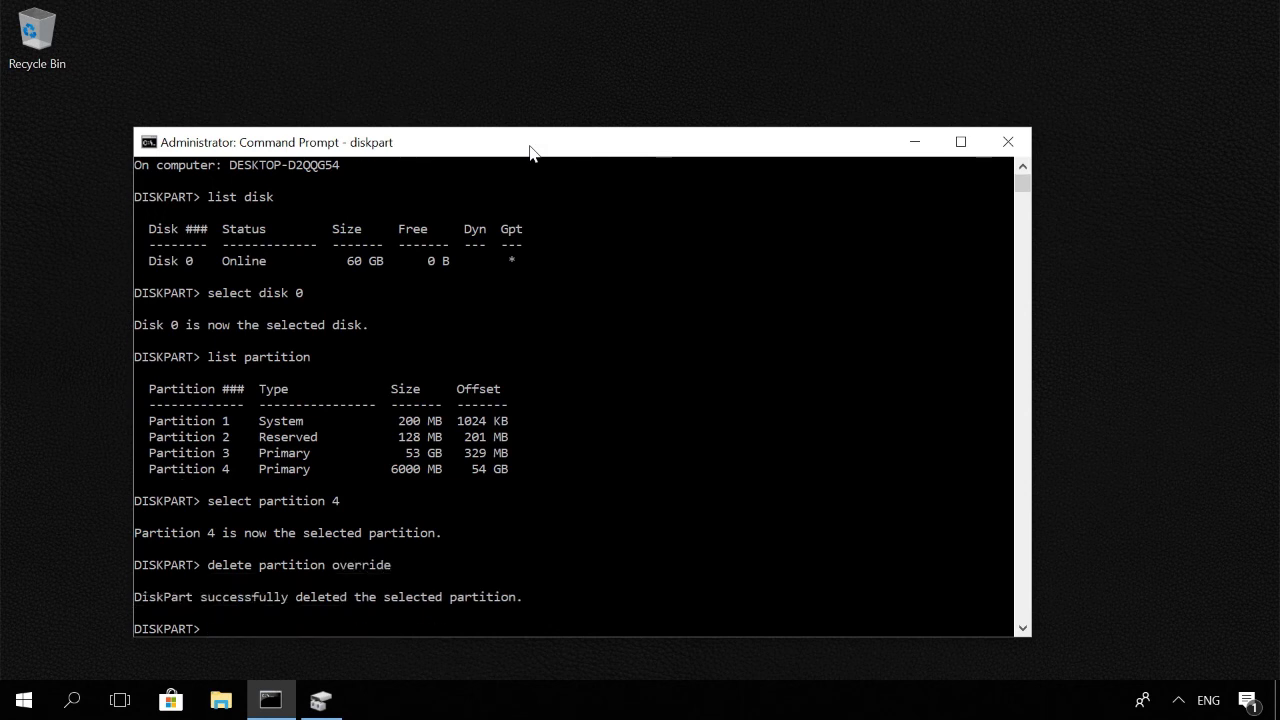
- Switch to Disk Management, maximize its window and check the unallocated space on Disk 0
click(320, 700)
click(720, 485)
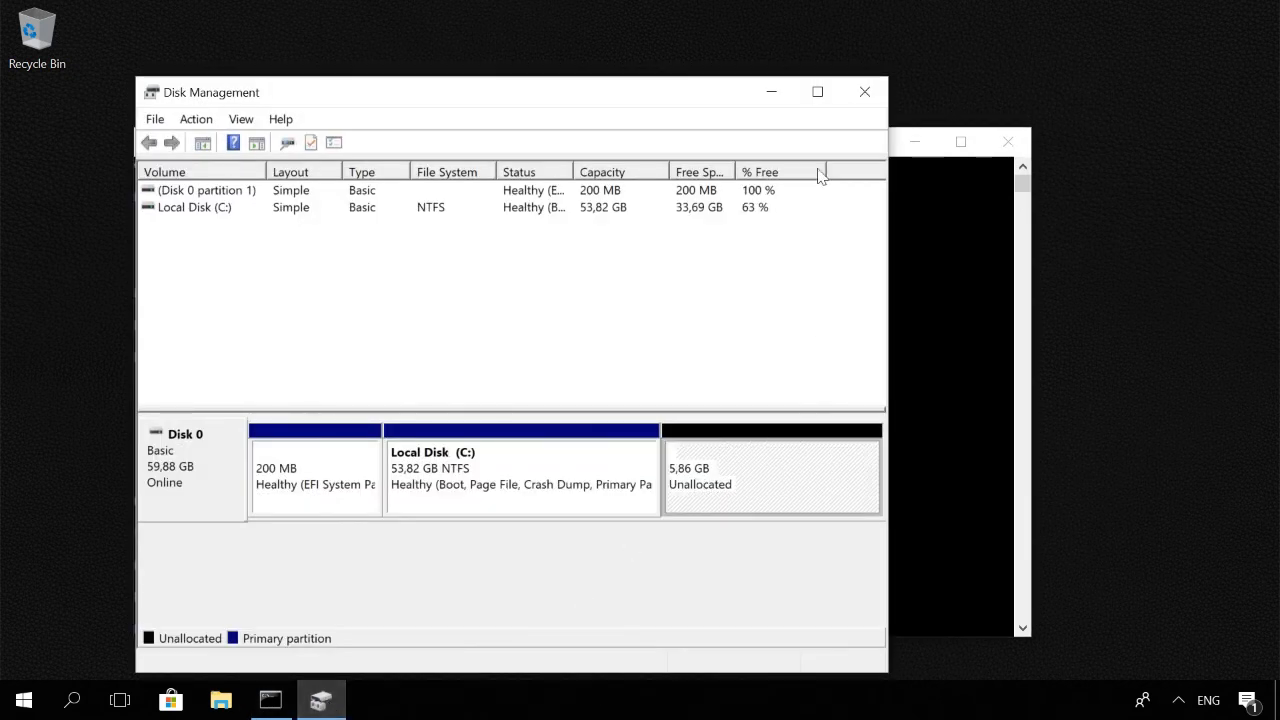
click(818, 91)
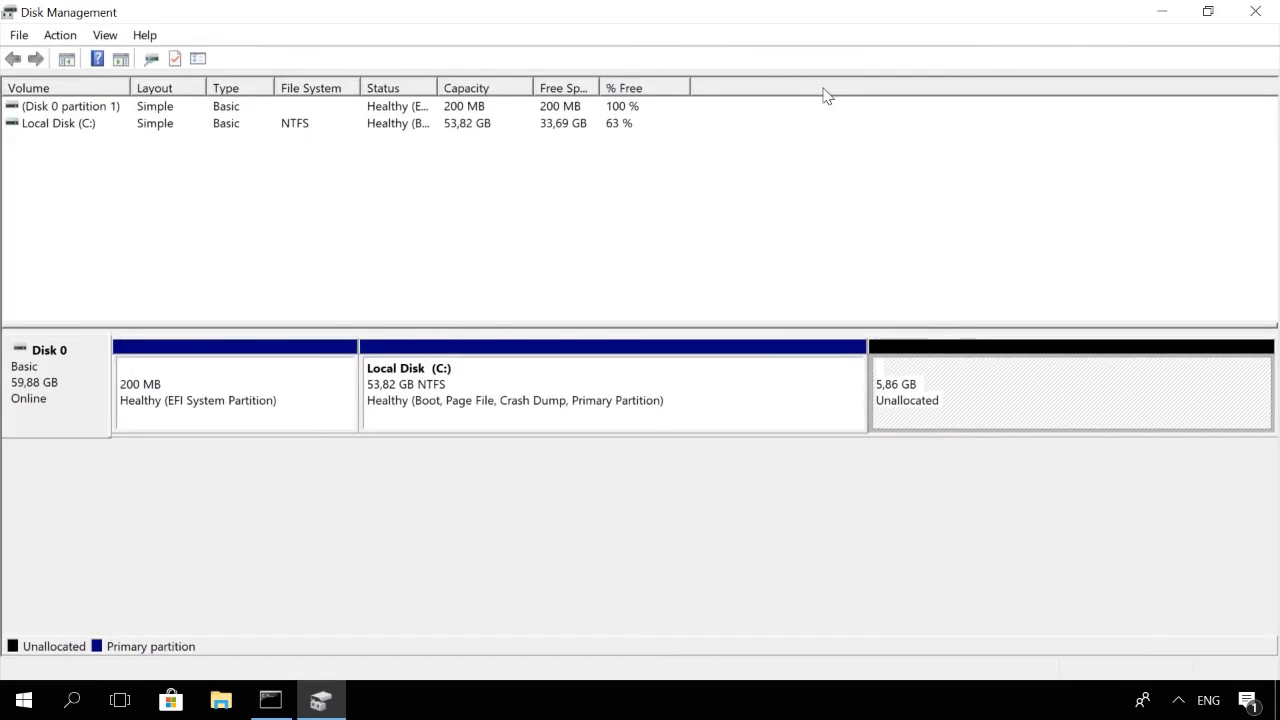
right_click(960, 384)
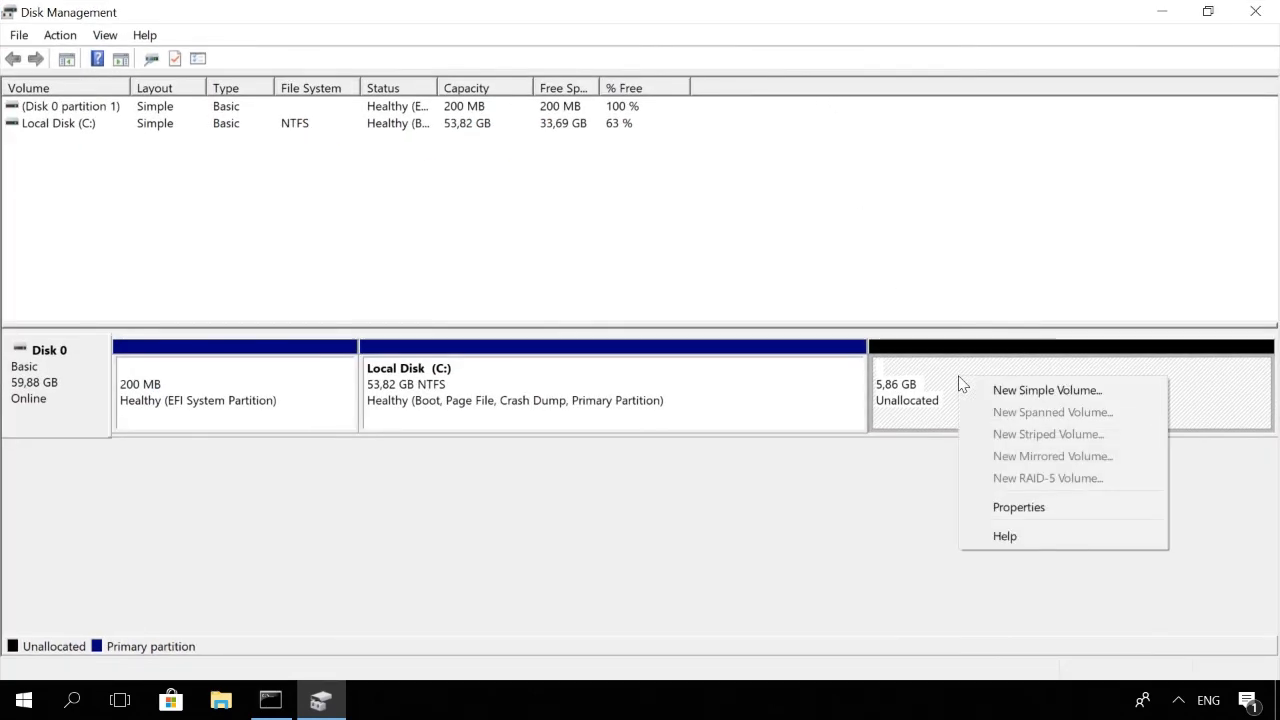
click(1006, 390)
click(488, 465)
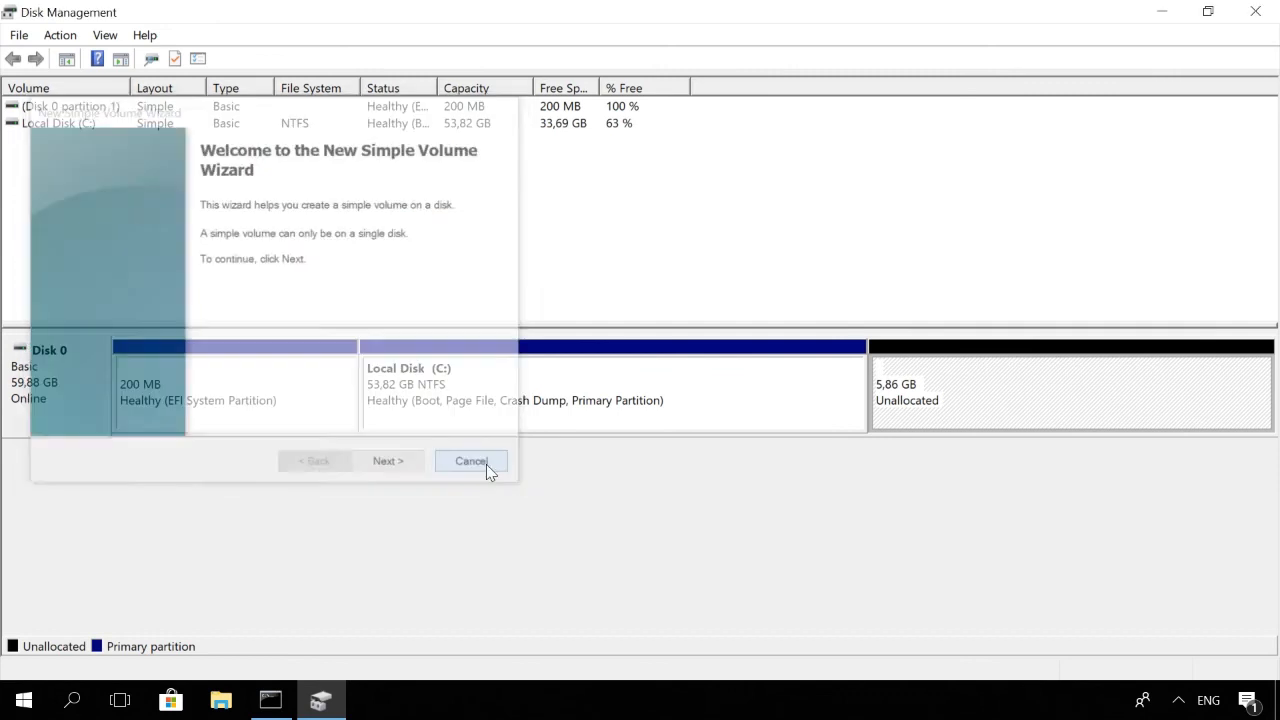
right_click(730, 392)
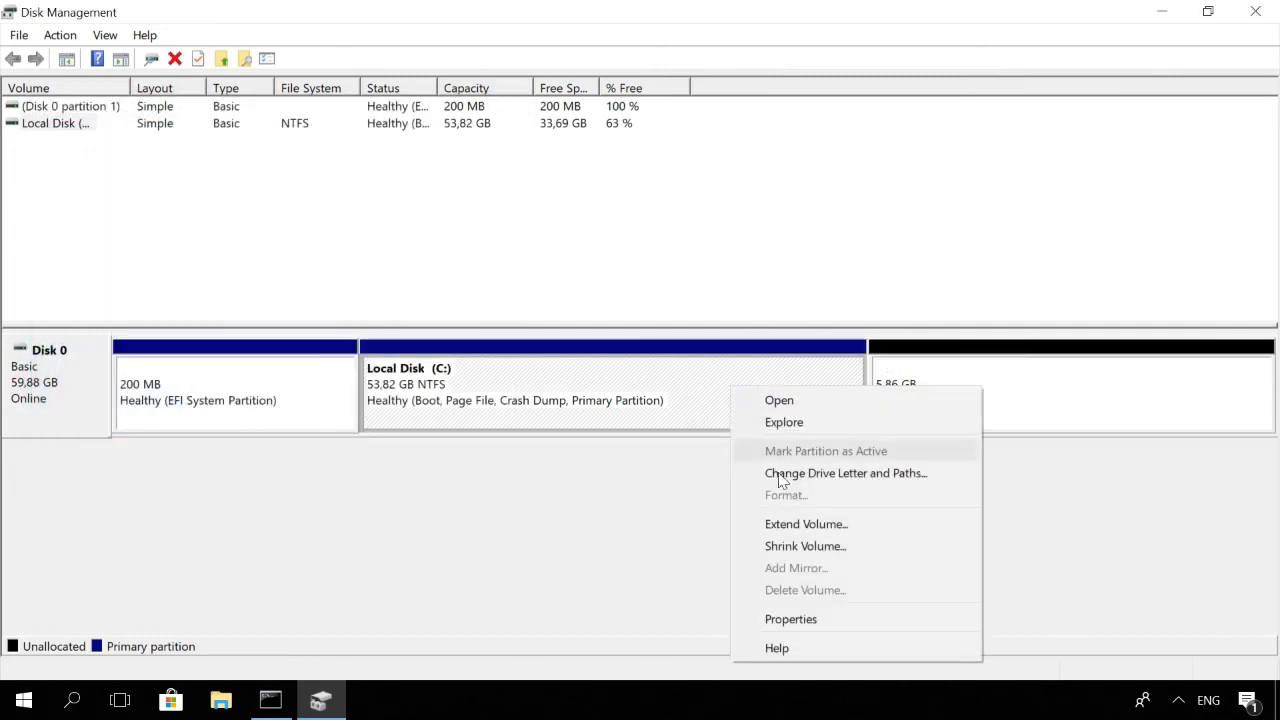
click(795, 522)
click(390, 481)
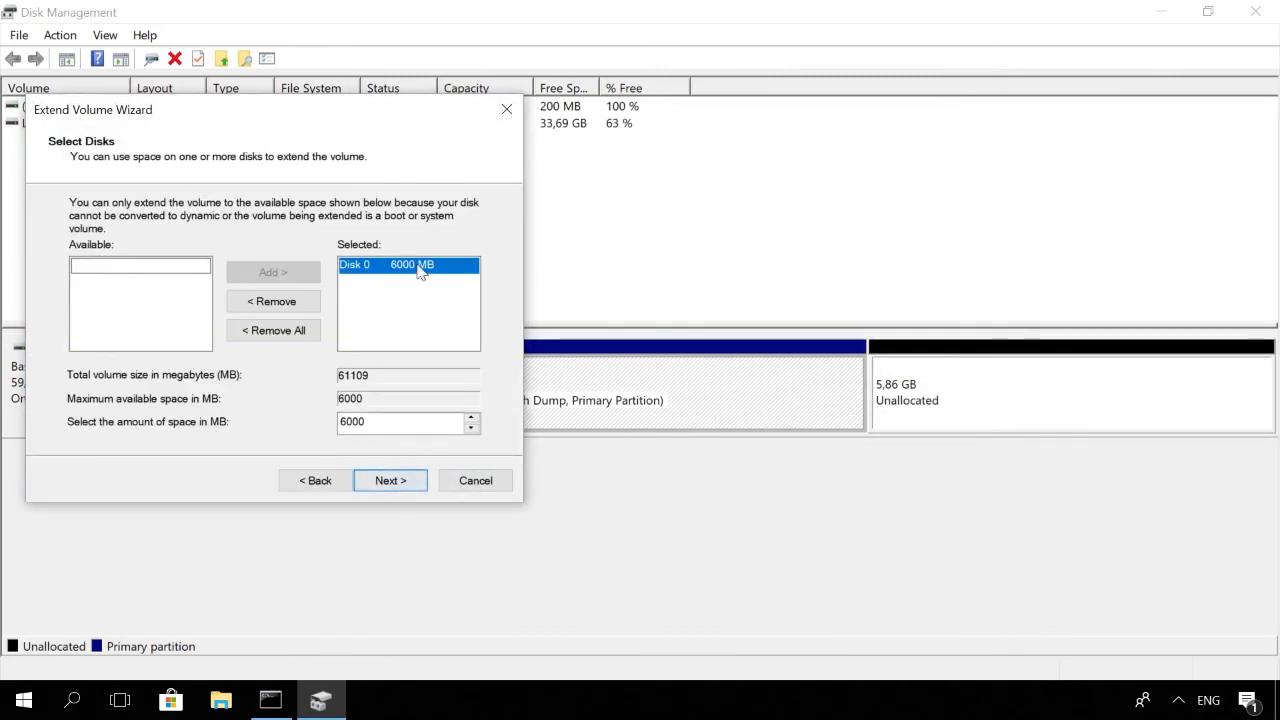
click(468, 489)
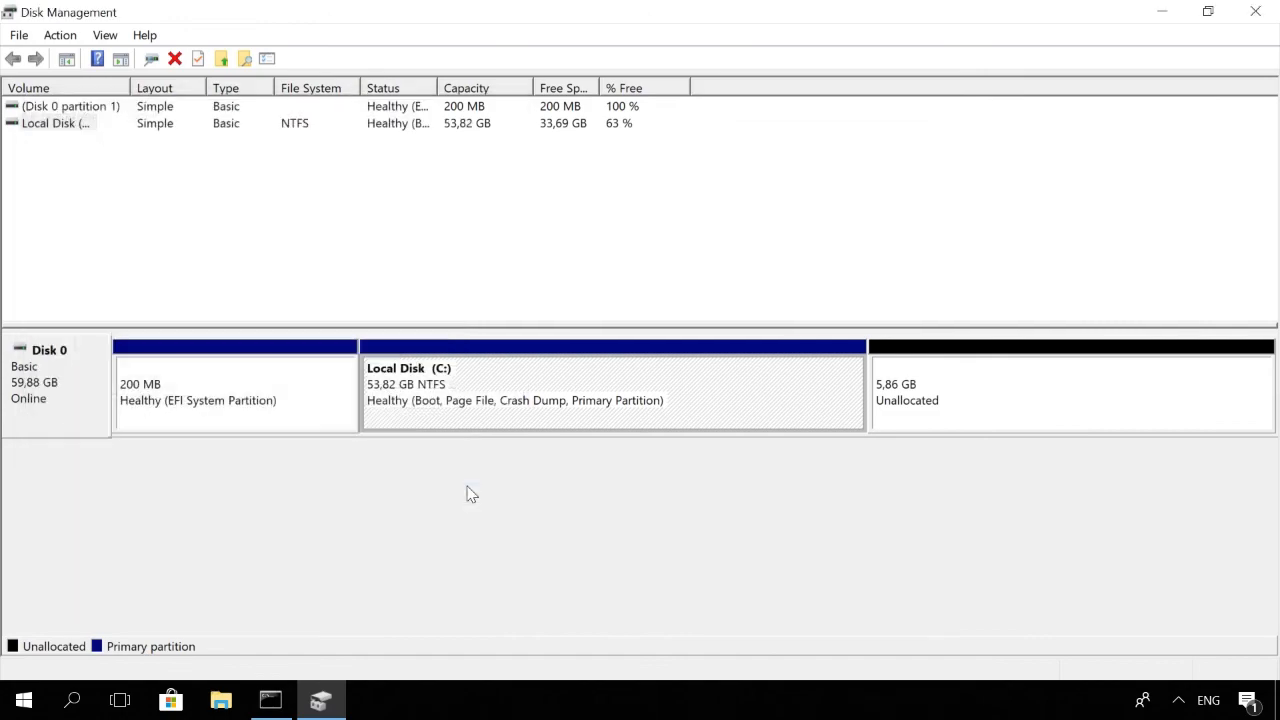